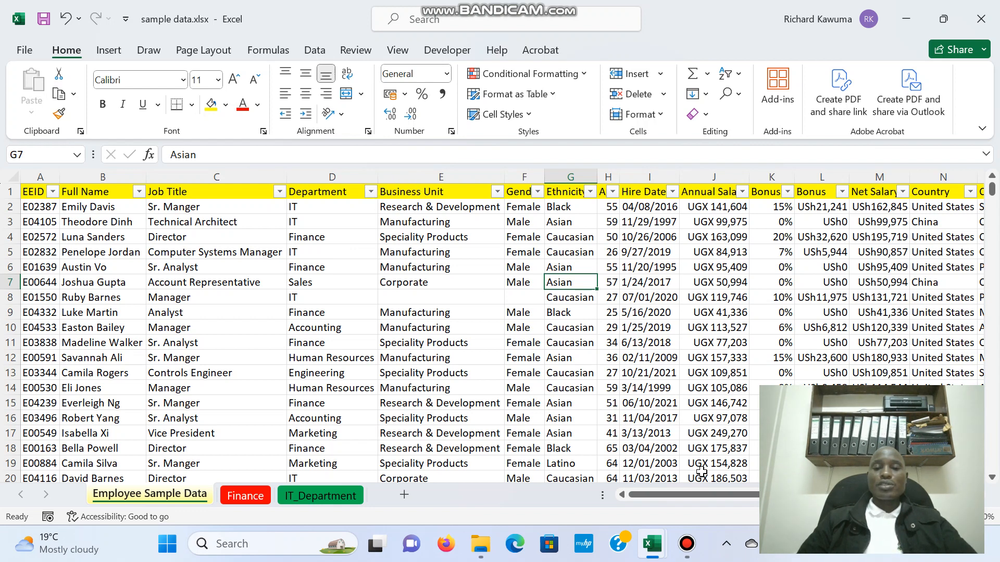
Insert a new sheet column directly before the Business Unit column.
{"action": "left_click_drag", "start_coordinate": [695, 496], "coordinate": [765, 495]}
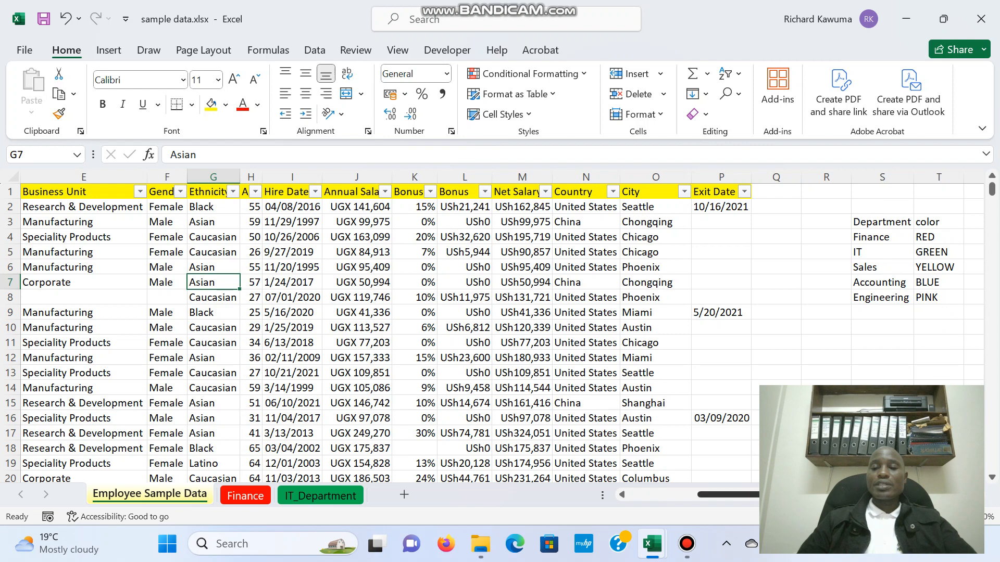
{"action": "scroll", "coordinate": [502, 333], "scroll_direction": "left", "scroll_amount": 4}
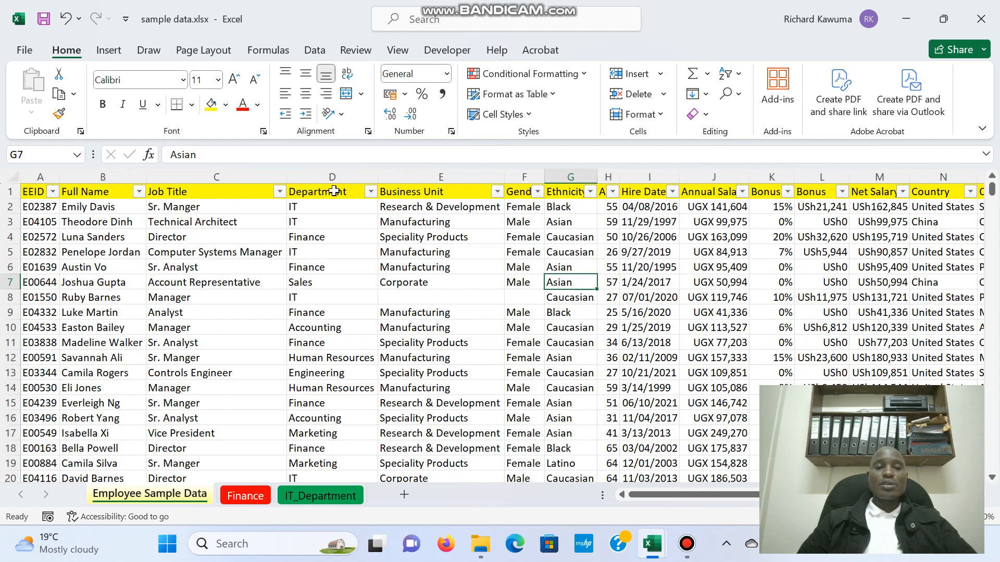
{"action": "left_click", "coordinate": [421, 195]}
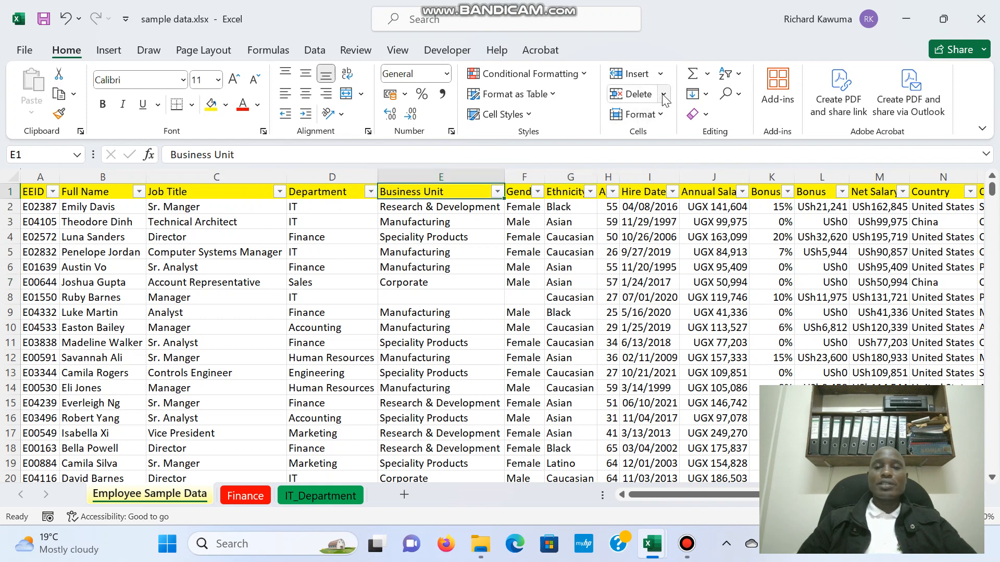
{"action": "left_click", "coordinate": [664, 76]}
{"action": "left_click", "coordinate": [672, 140]}
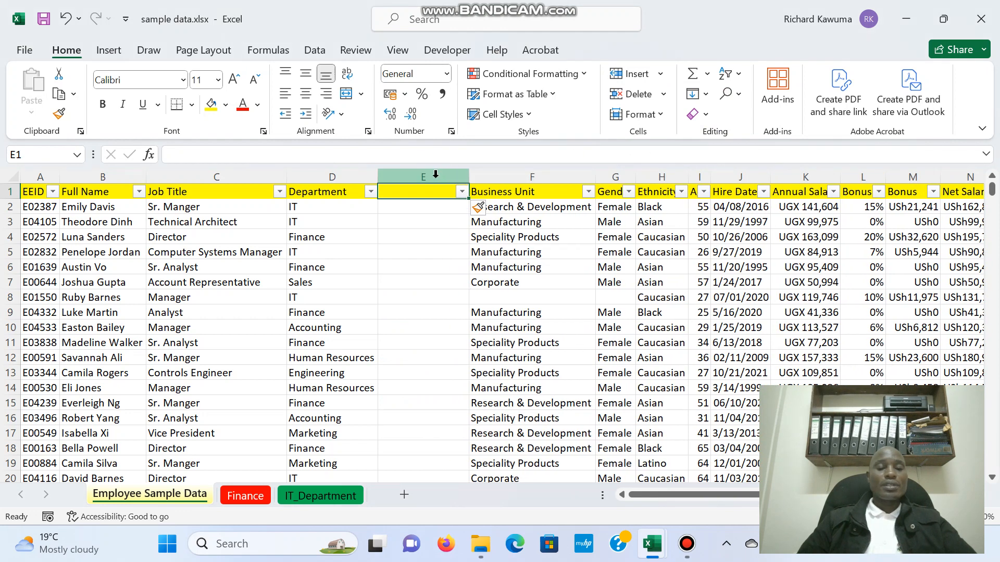
Enter the header DEPARTMENT COLOR in cell E1 of the new column.
{"action": "type", "text": "D"}
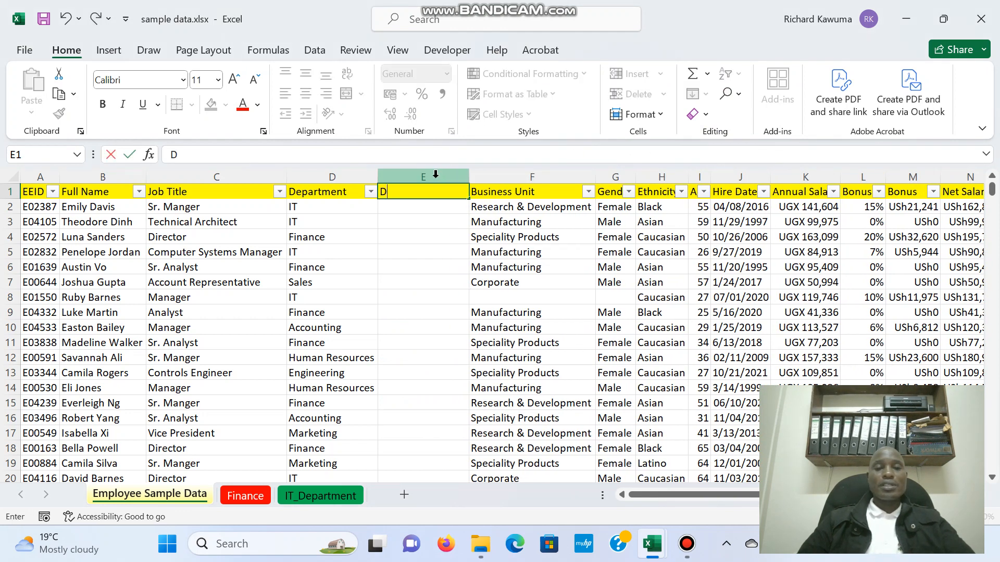
{"action": "type", "text": "EPA"}
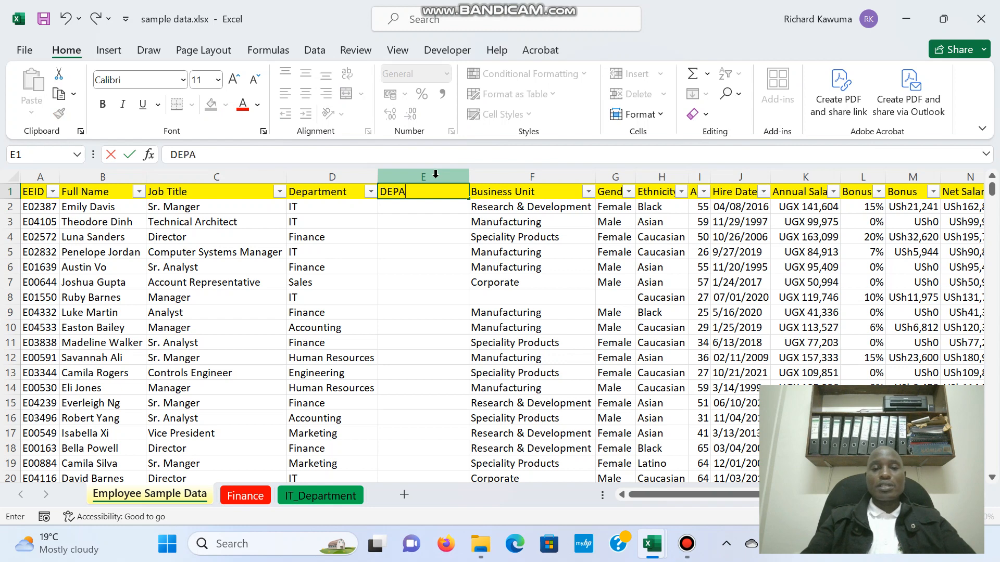
{"action": "type", "text": "RTMENT C"}
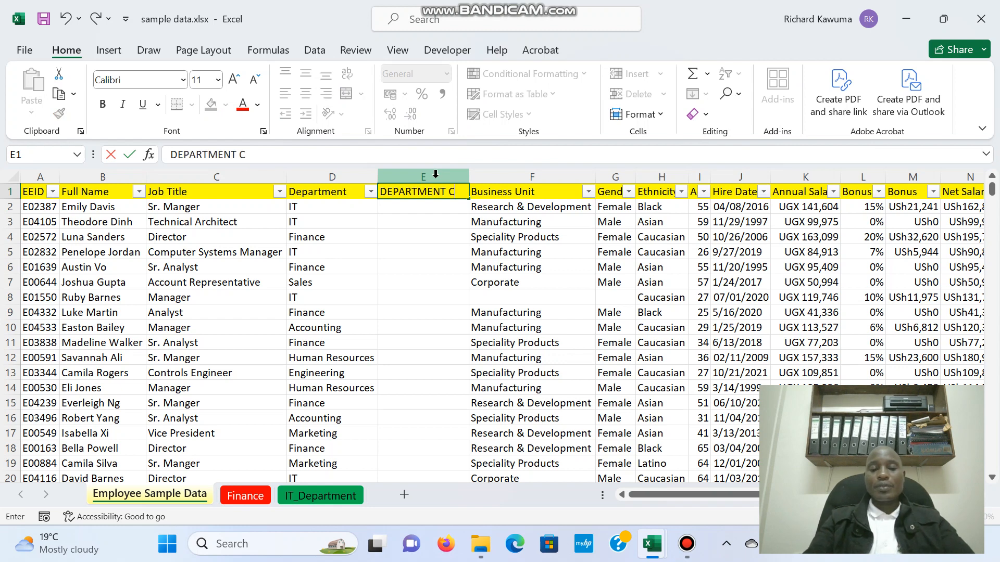
{"action": "type", "text": "OLOR"}
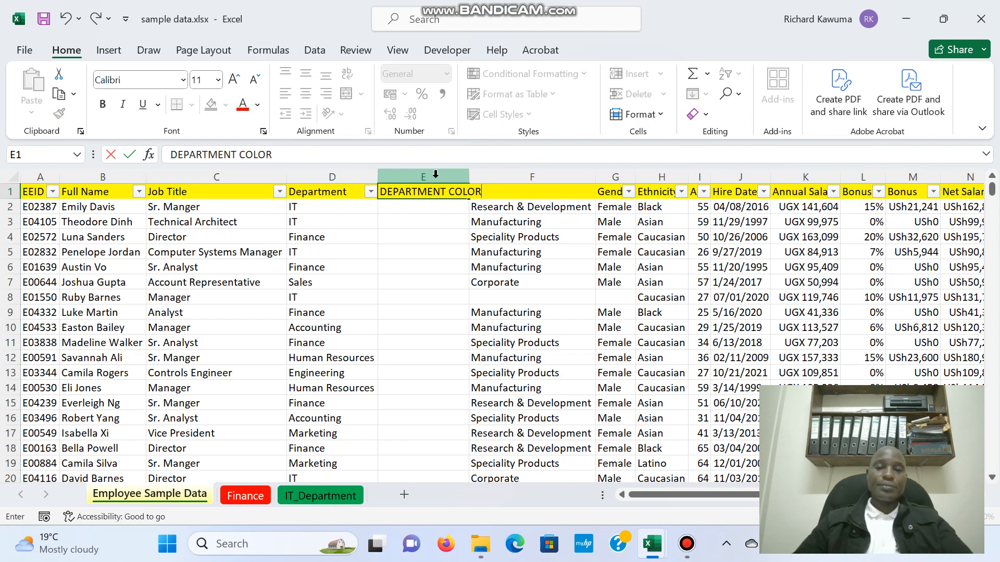
{"action": "left_click", "coordinate": [427, 213]}
AutoFit the width of the DEPARTMENT COLOR column to its header.
{"action": "left_click", "coordinate": [430, 190]}
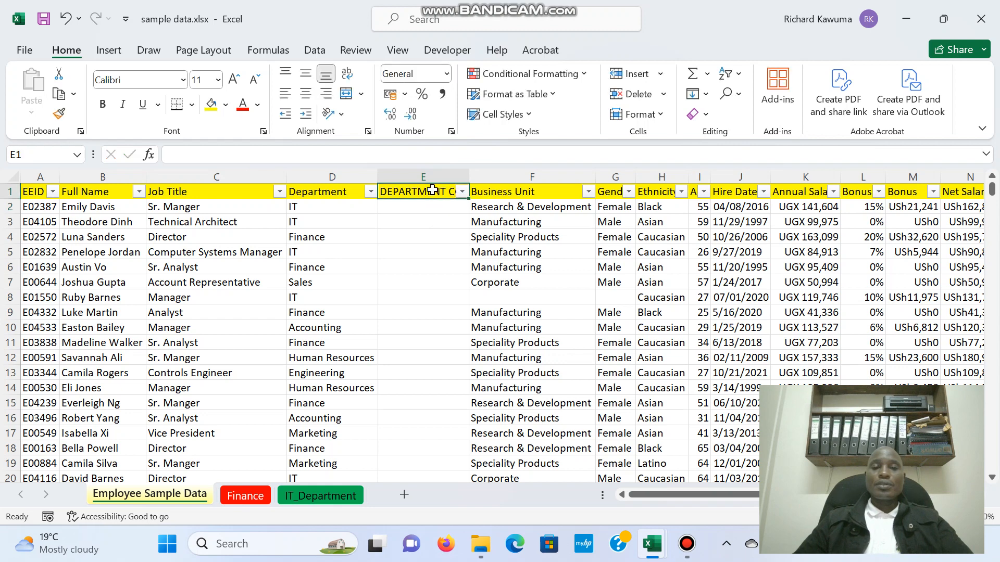
{"action": "left_click", "coordinate": [645, 114]}
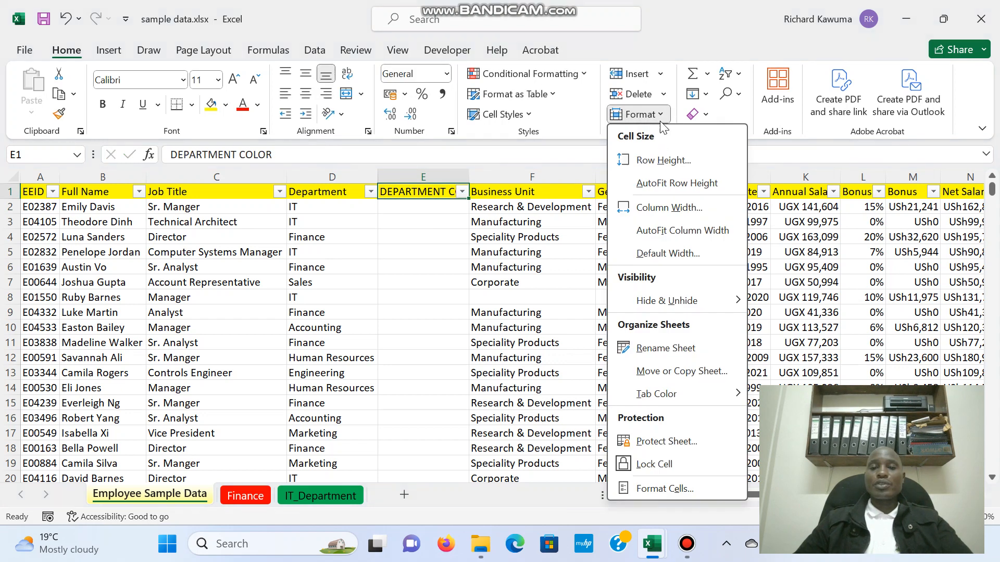
{"action": "left_click", "coordinate": [681, 230]}
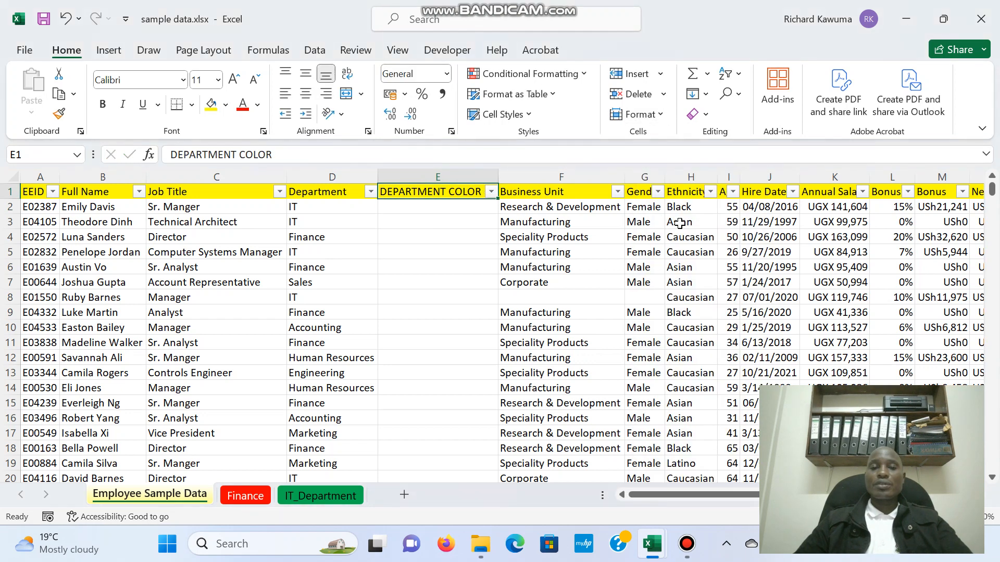
Freeze panes at cell F2 to lock the header row and the columns through DEPARTMENT COLOR.
{"action": "left_click", "coordinate": [425, 206]}
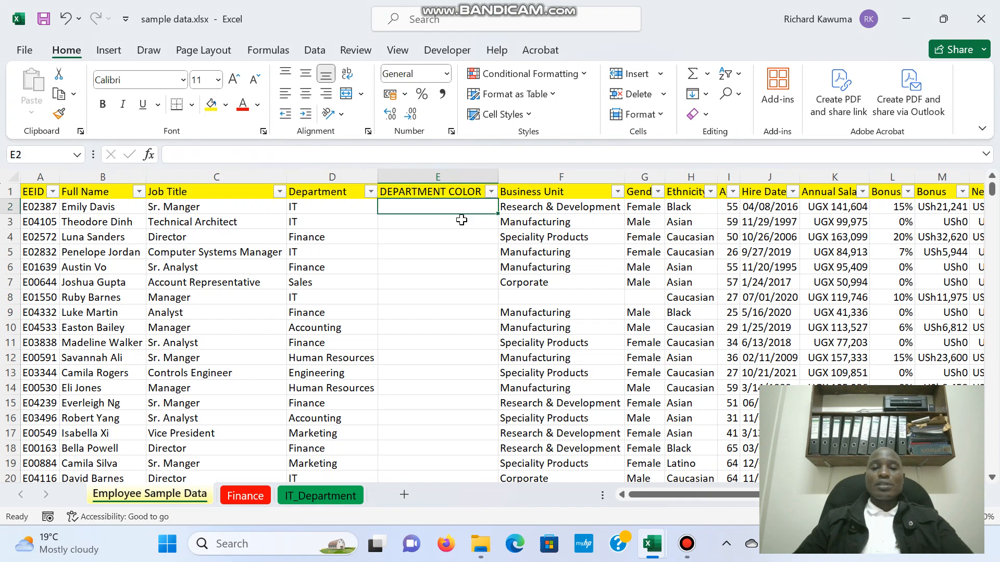
{"action": "left_click_drag", "start_coordinate": [687, 492], "coordinate": [739, 495]}
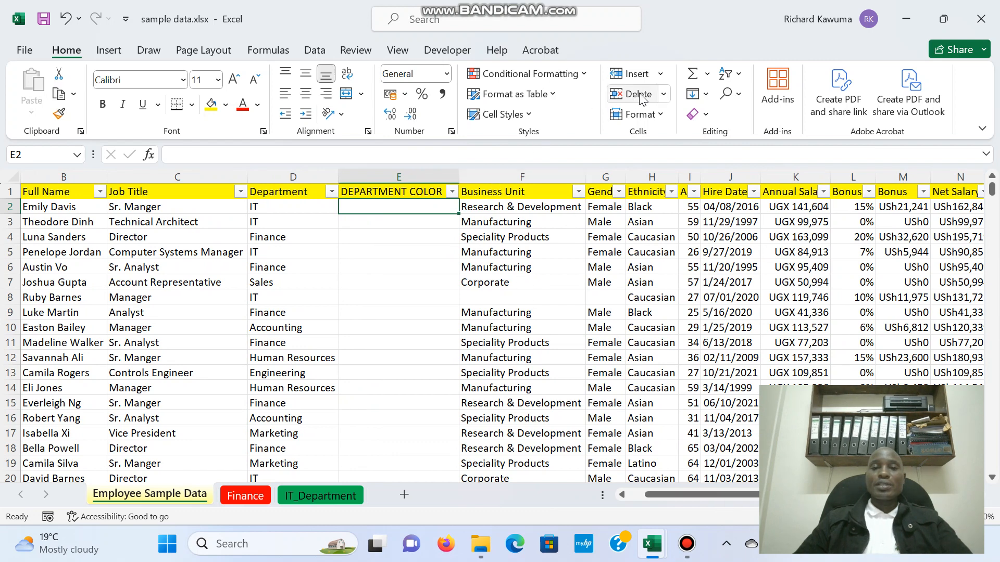
{"action": "left_click", "coordinate": [525, 204]}
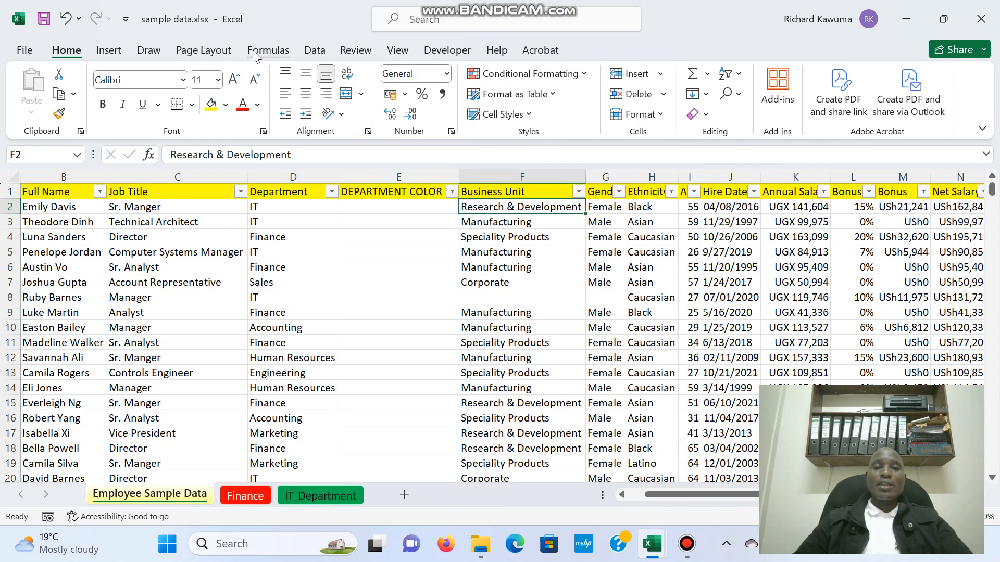
{"action": "left_click", "coordinate": [400, 51]}
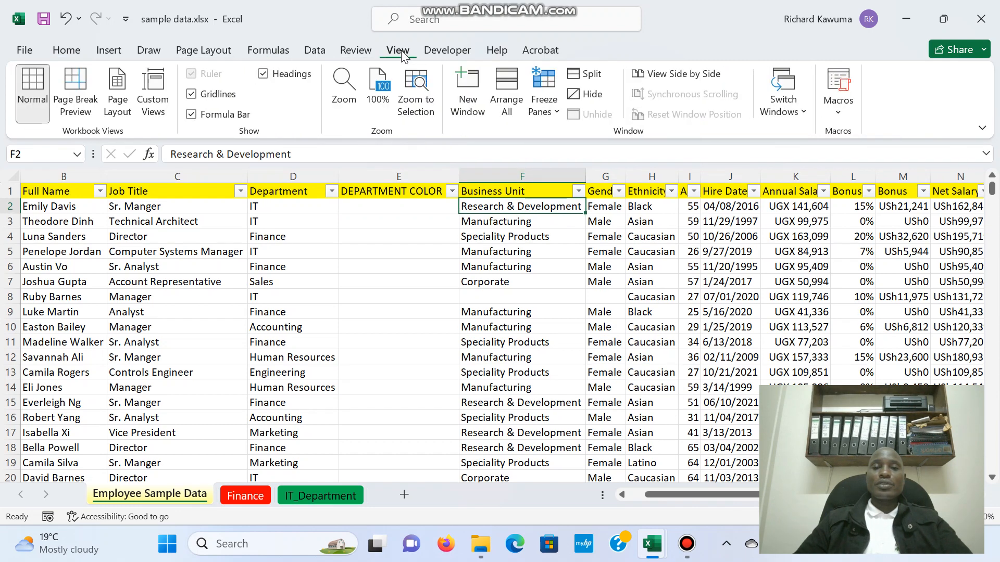
{"action": "left_click", "coordinate": [556, 107]}
{"action": "left_click", "coordinate": [587, 152]}
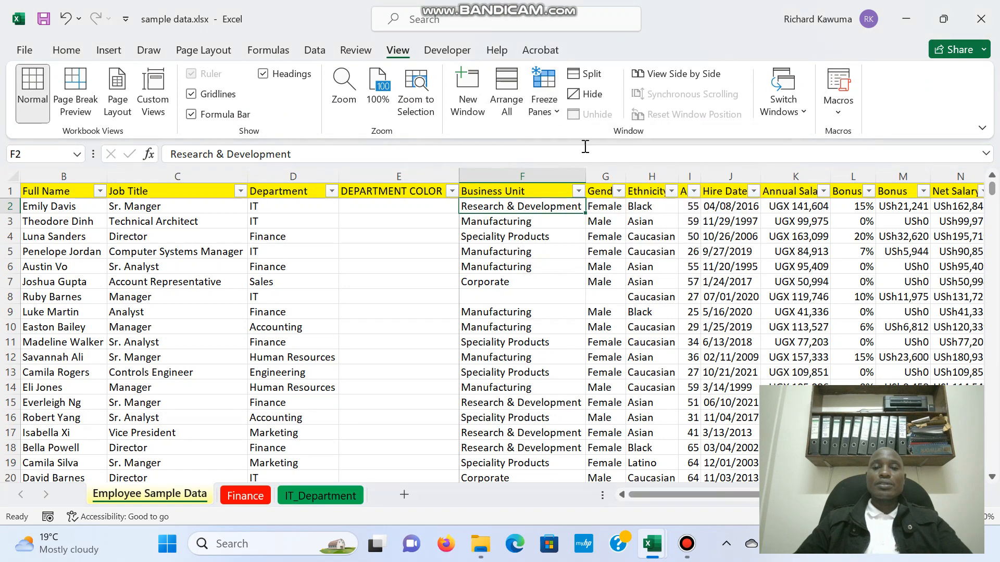
Start a VLOOKUP formula in cell E2 with the department in D2 as the lookup value.
{"action": "left_click_drag", "start_coordinate": [717, 498], "coordinate": [780, 493]}
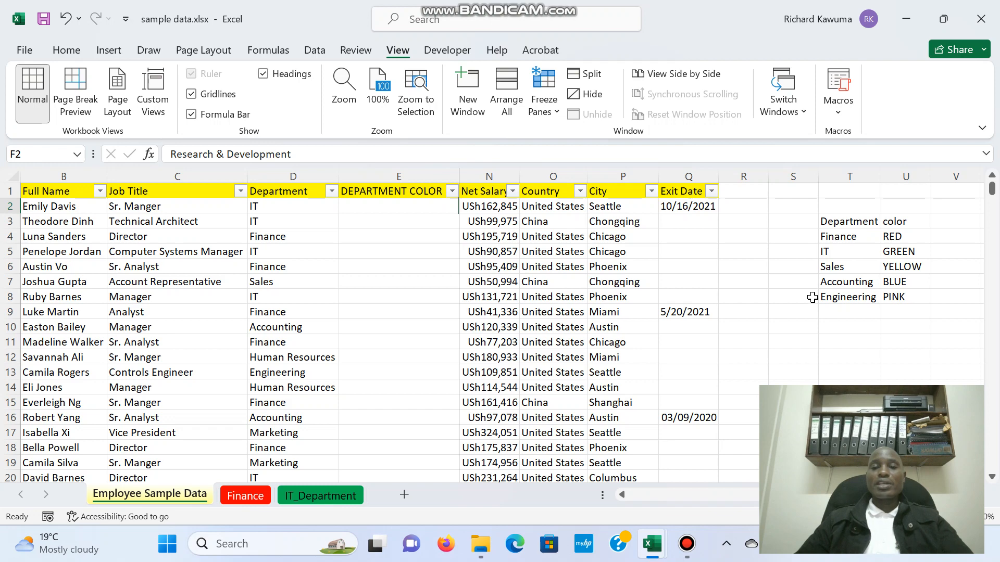
{"action": "left_click", "coordinate": [371, 206]}
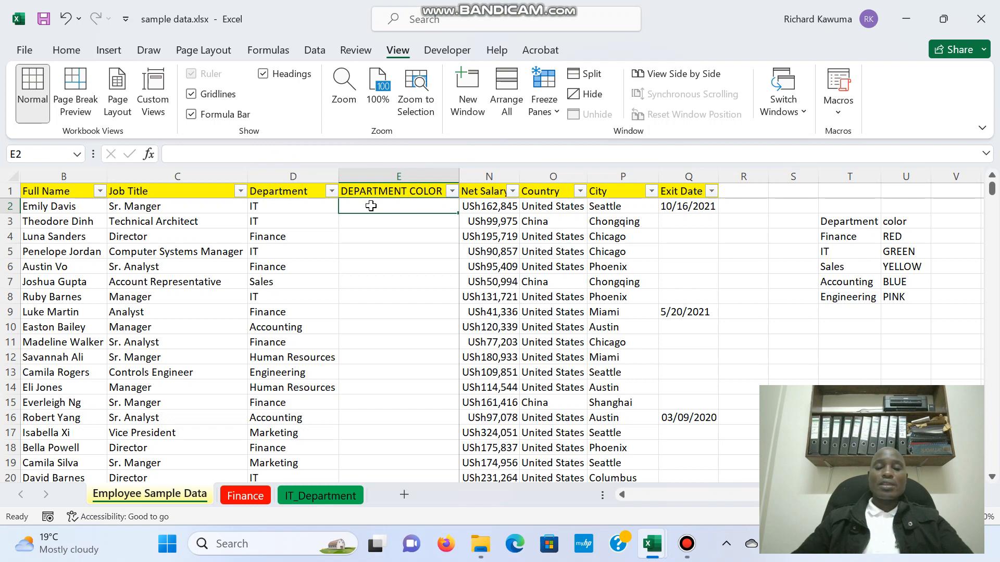
{"action": "type", "text": "="}
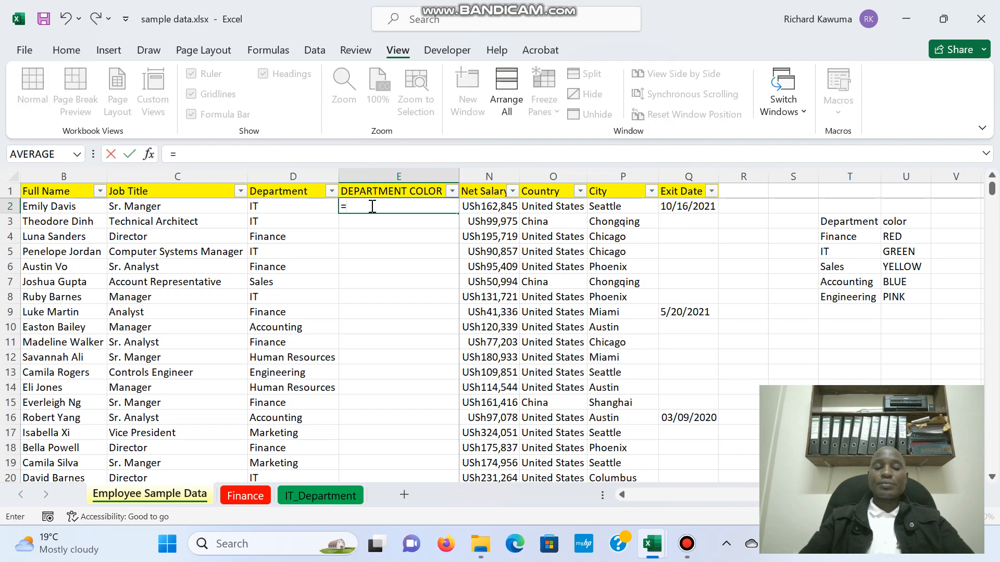
{"action": "type", "text": "VL"}
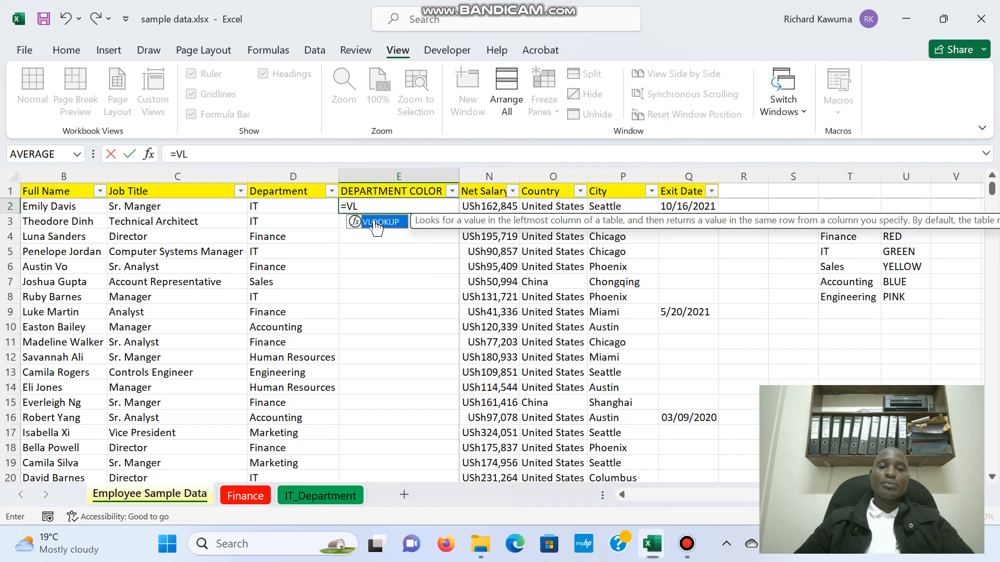
{"action": "double_click", "coordinate": [378, 223]}
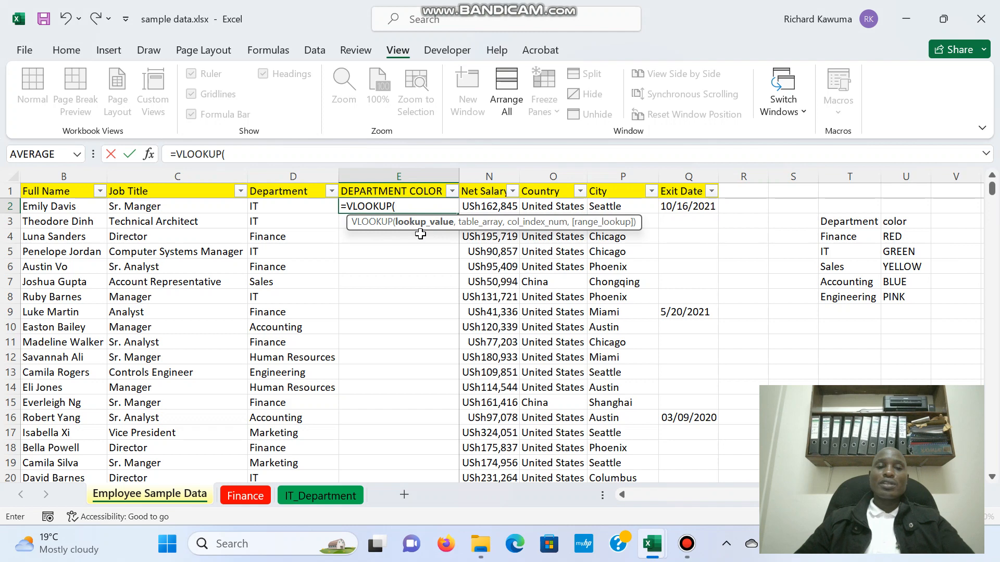
{"action": "left_click", "coordinate": [267, 208]}
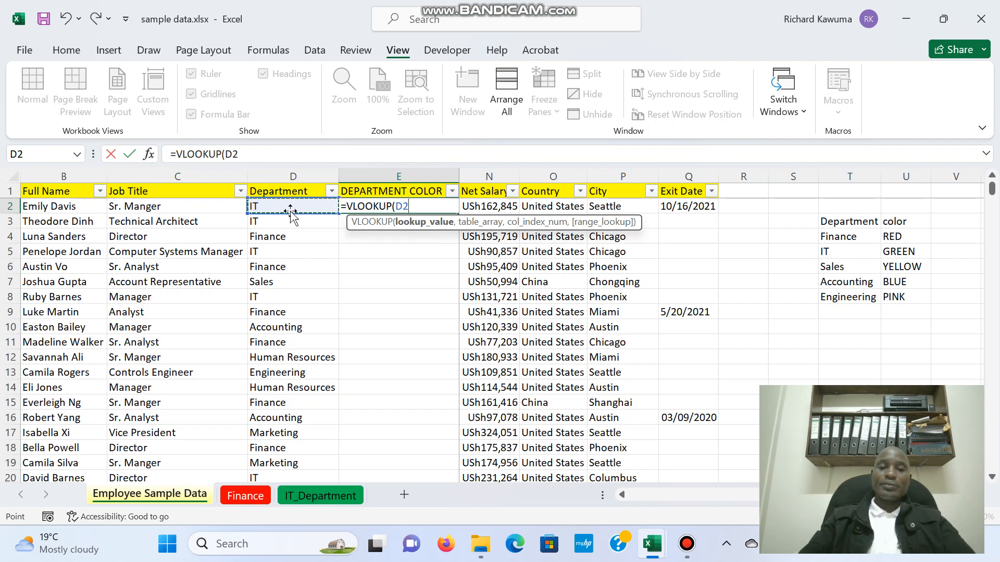
{"action": "type", "text": ","}
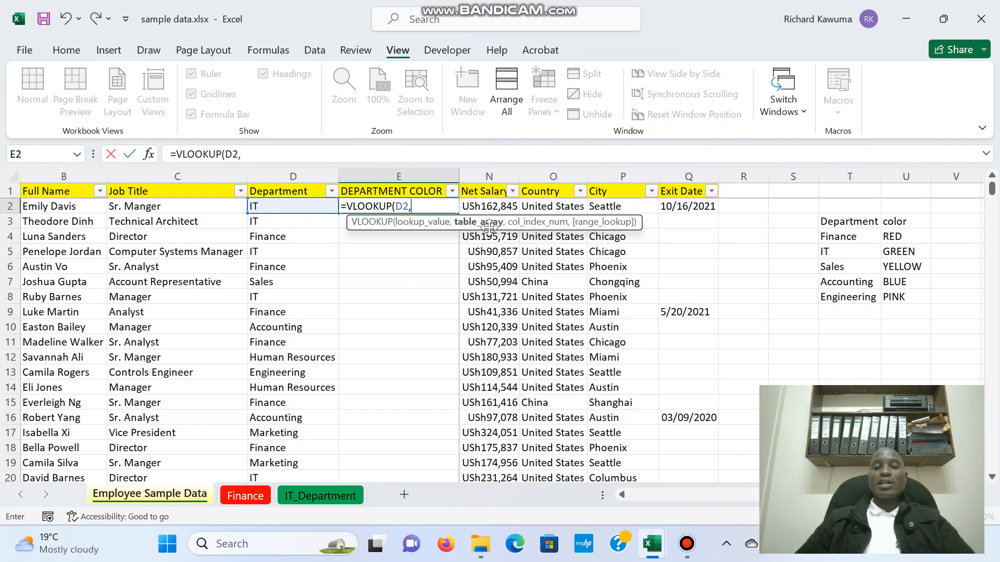
Use the department and color table T3:U8 as the VLOOKUP table array, locked as the absolute range $T$3:$U$8.
{"action": "left_click", "coordinate": [829, 221]}
{"action": "left_click_drag", "start_coordinate": [830, 222], "coordinate": [907, 301]}
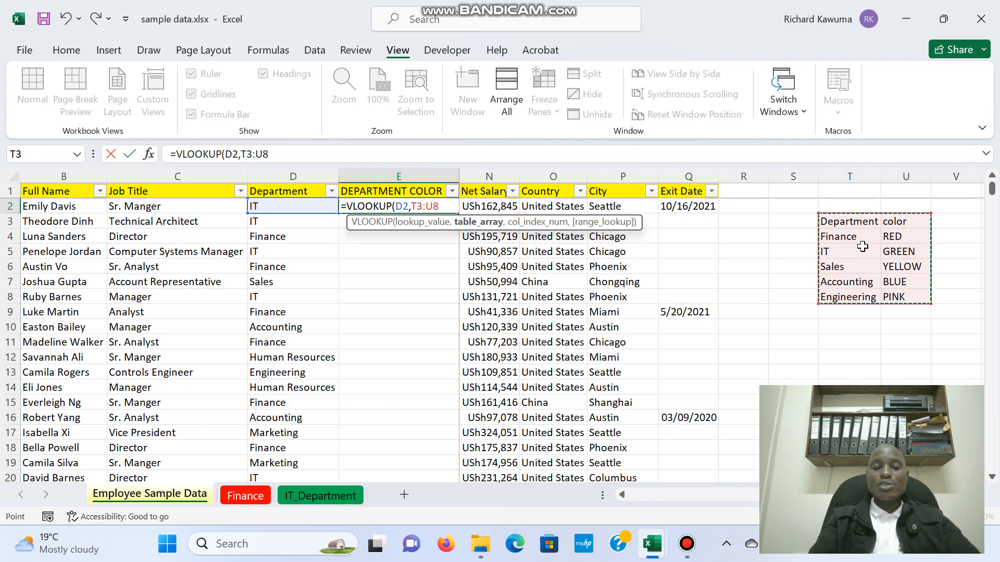
{"action": "key", "text": "F4"}
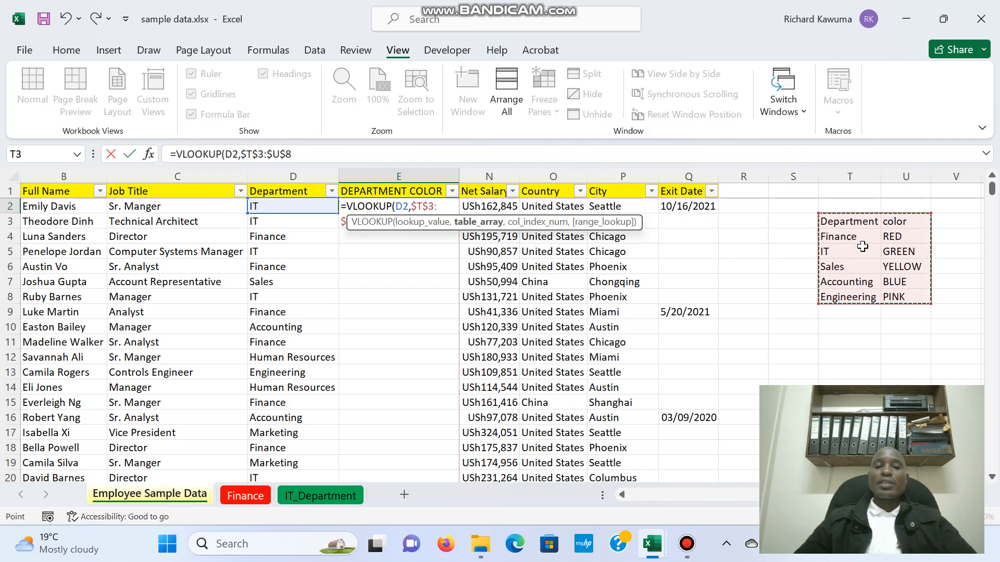
{"action": "left_click", "coordinate": [445, 206]}
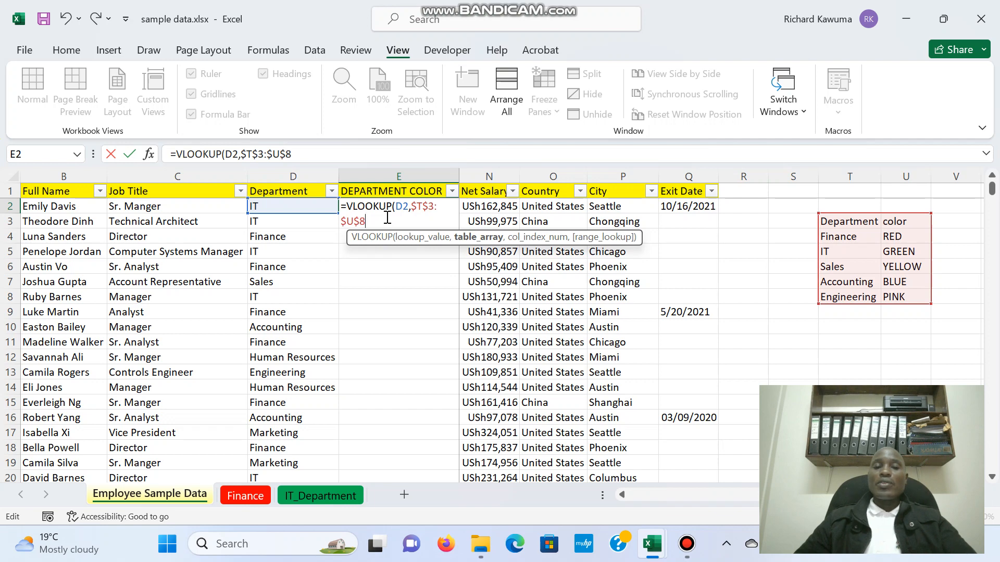
Complete the VLOOKUP in E2 with column index 2 and exact match 0, and commit the formula.
{"action": "type", "text": ",2"}
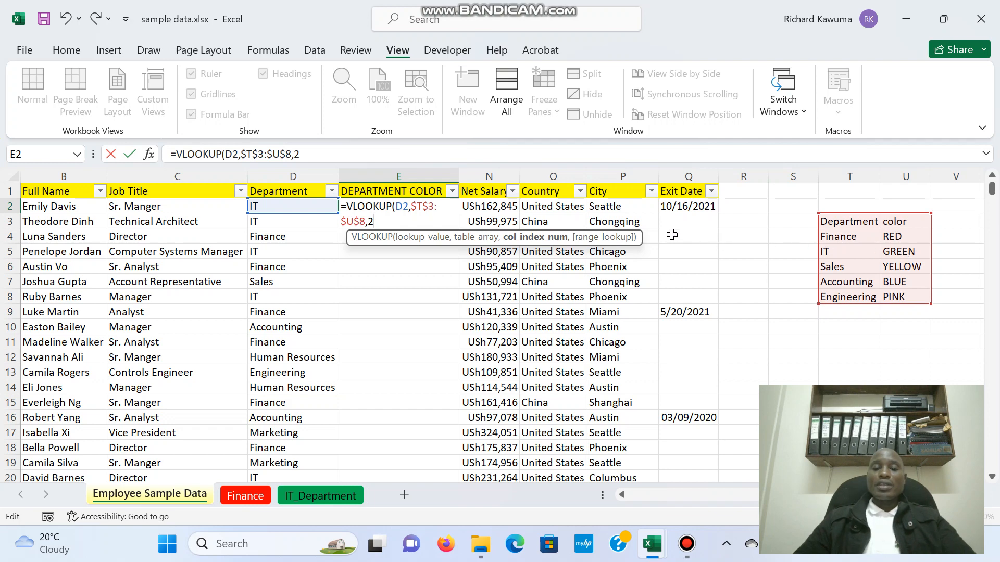
{"action": "type", "text": ","}
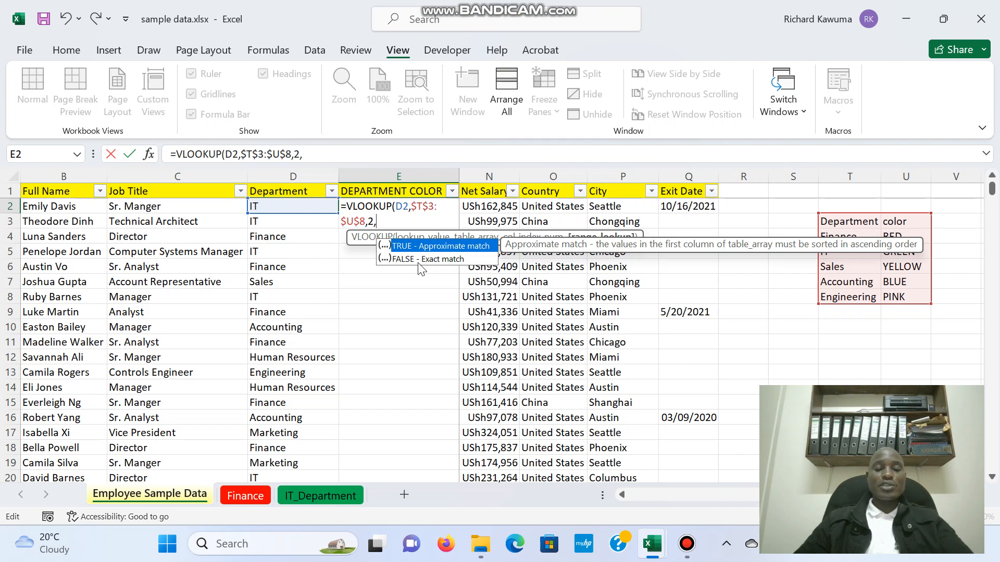
{"action": "type", "text": "0"}
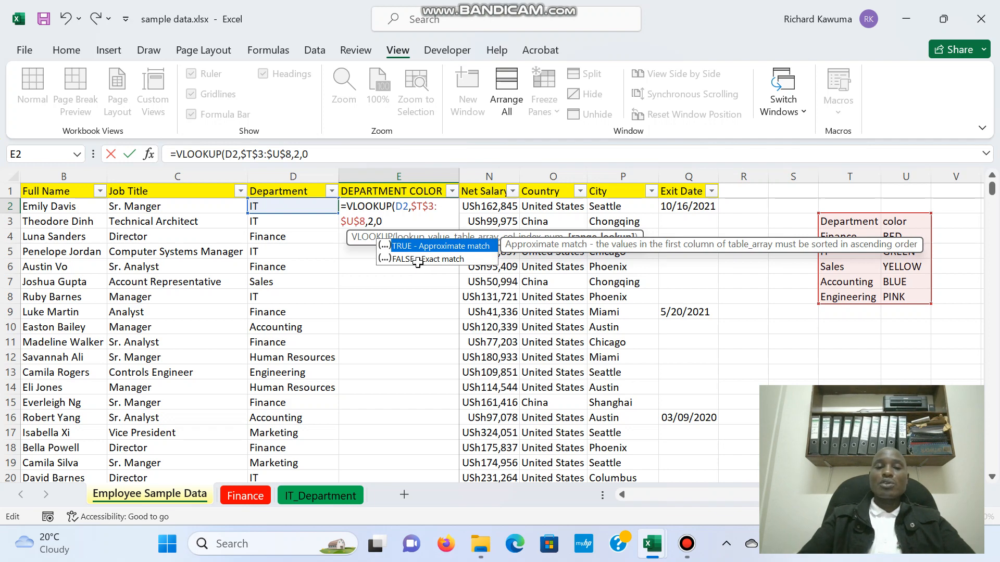
{"action": "type", "text": ")"}
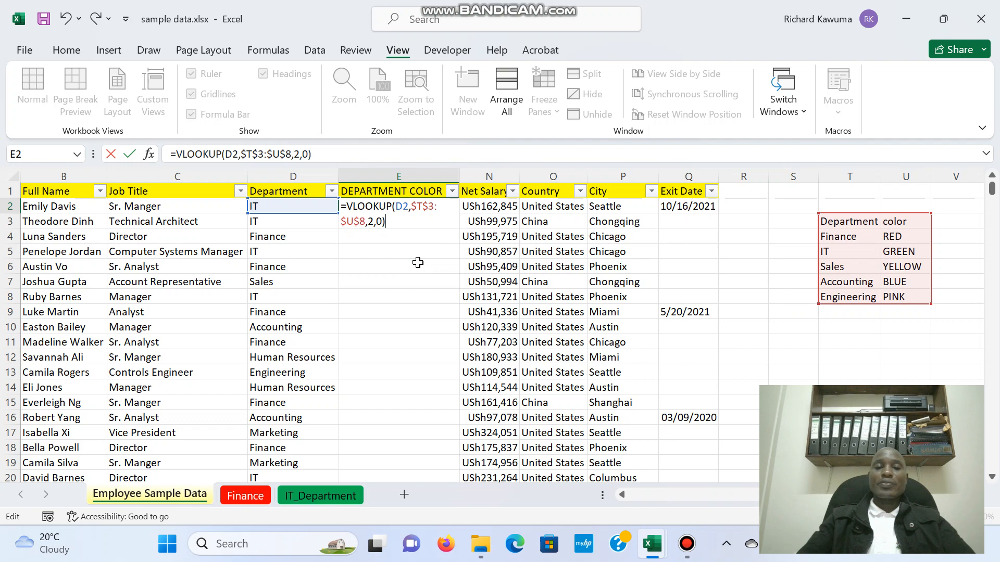
{"action": "key", "text": "Return"}
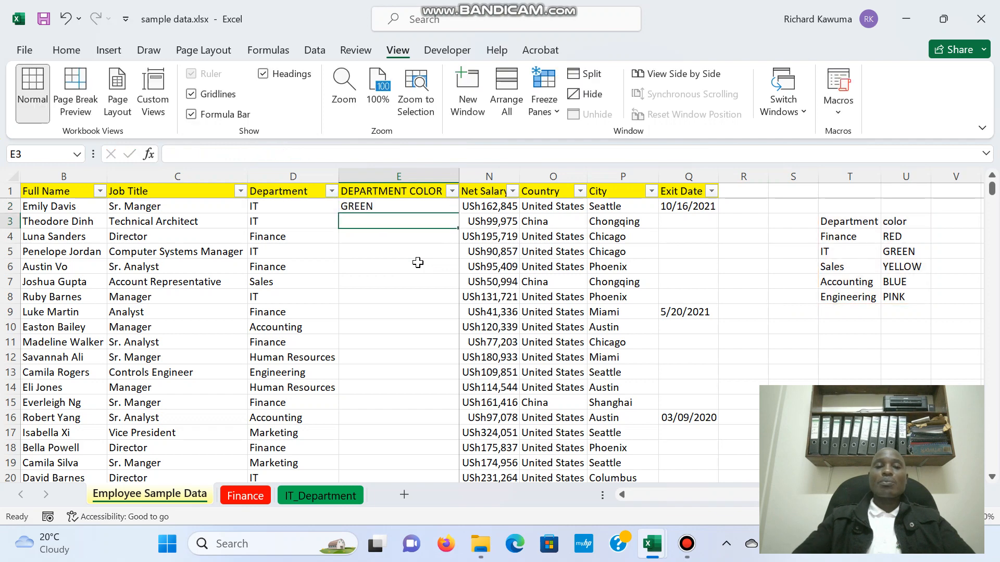
Fill the E2 VLOOKUP formula down the whole DEPARTMENT COLOR column and review the filled rows.
{"action": "left_click", "coordinate": [398, 210]}
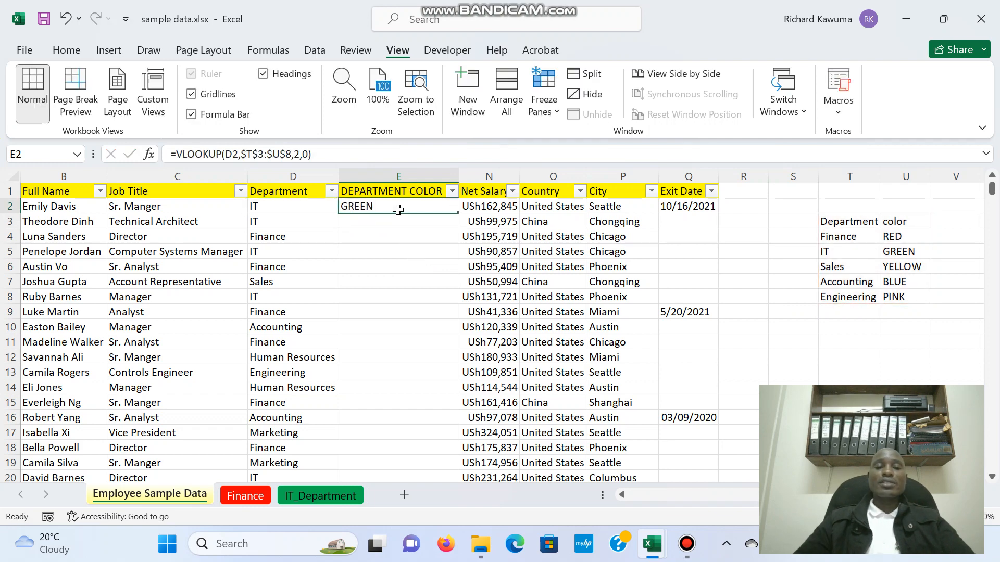
{"action": "double_click", "coordinate": [458, 215]}
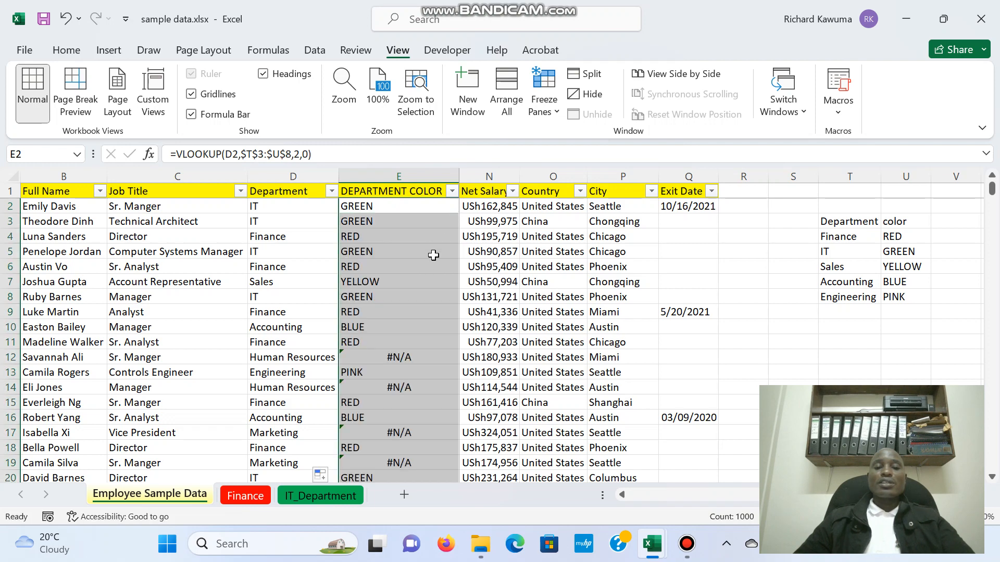
{"action": "scroll", "coordinate": [432, 271], "scroll_direction": "down", "scroll_amount": 4}
{"action": "scroll", "coordinate": [432, 281], "scroll_direction": "down", "scroll_amount": 9}
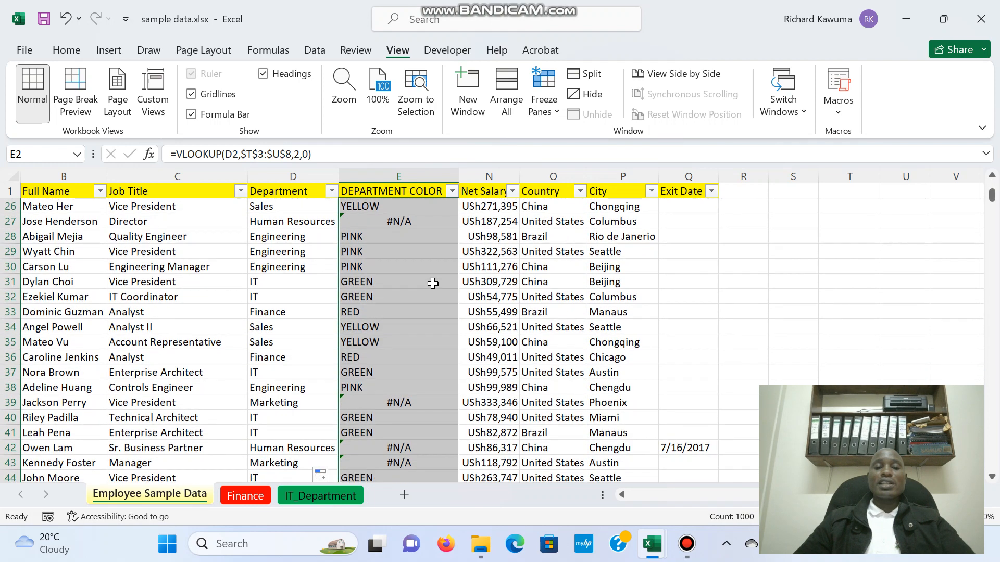
{"action": "scroll", "coordinate": [432, 286], "scroll_direction": "down", "scroll_amount": 8}
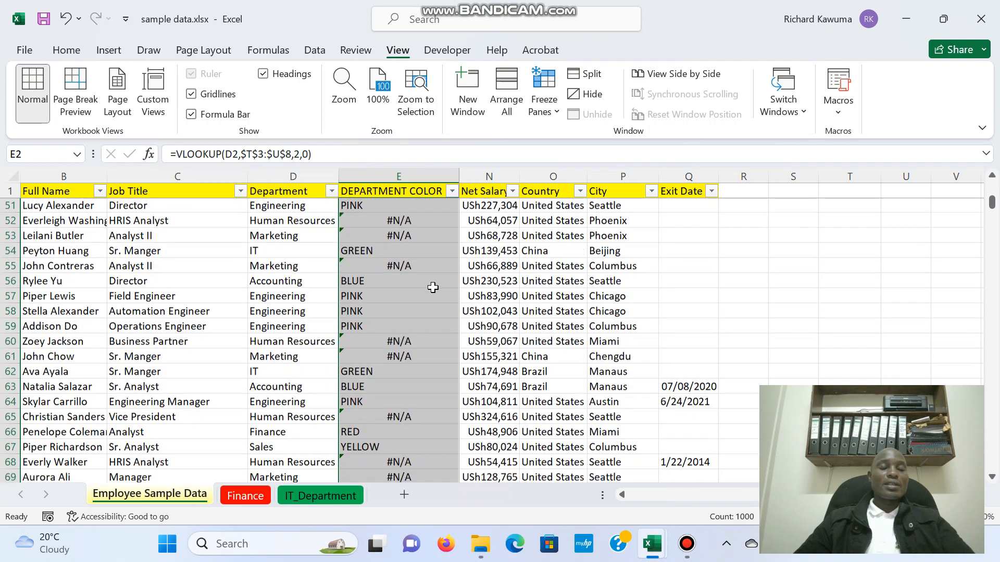
Check the filled DEPARTMENT COLOR rows for lookup errors and compare their departments with the department color table.
{"action": "scroll", "coordinate": [432, 287], "scroll_direction": "down", "scroll_amount": 5}
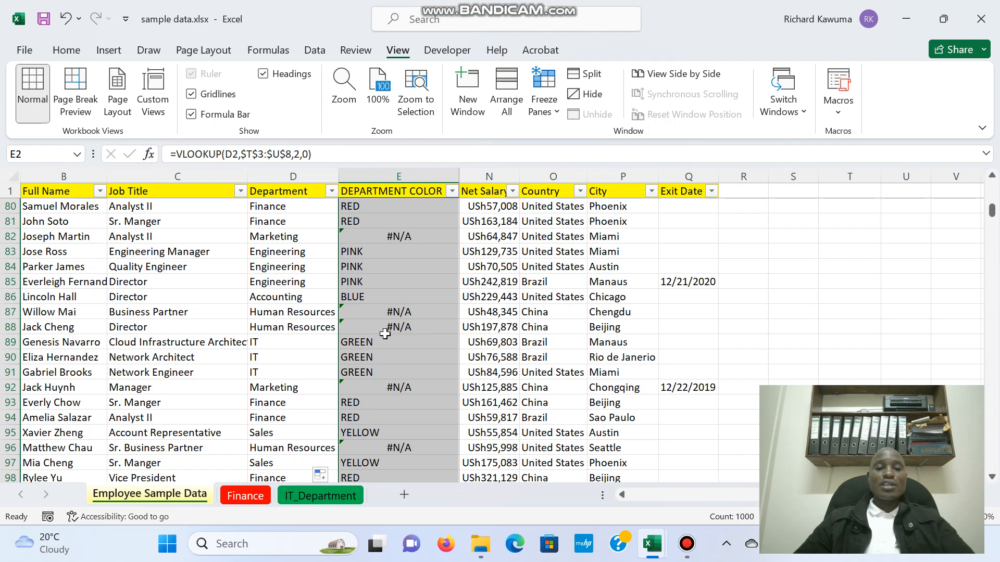
{"action": "scroll", "coordinate": [388, 333], "scroll_direction": "down", "scroll_amount": 3}
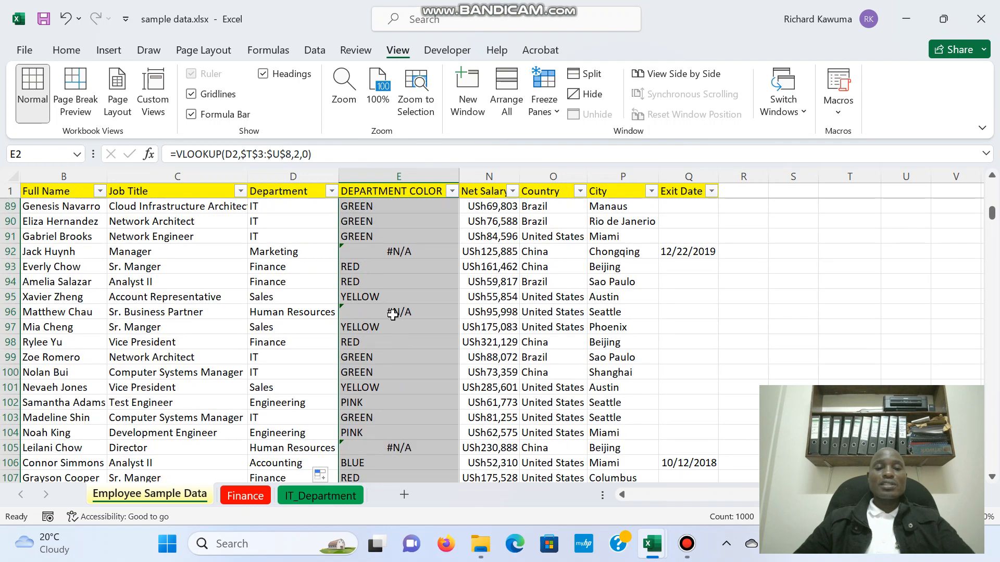
{"action": "scroll", "coordinate": [401, 334], "scroll_direction": "down", "scroll_amount": 6}
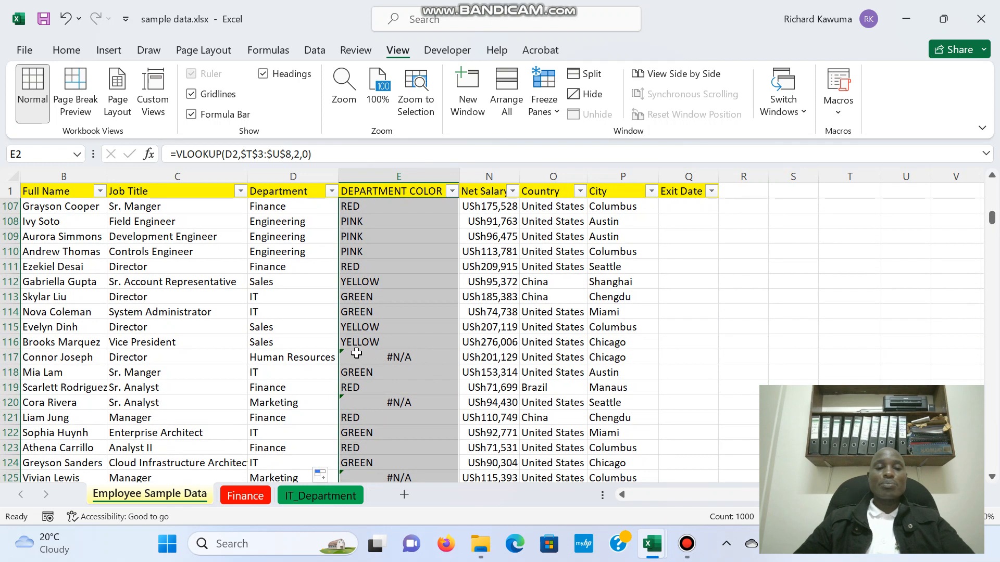
{"action": "scroll", "coordinate": [892, 293], "scroll_direction": "up", "scroll_amount": 7}
{"action": "scroll", "coordinate": [892, 293], "scroll_direction": "up", "scroll_amount": 20}
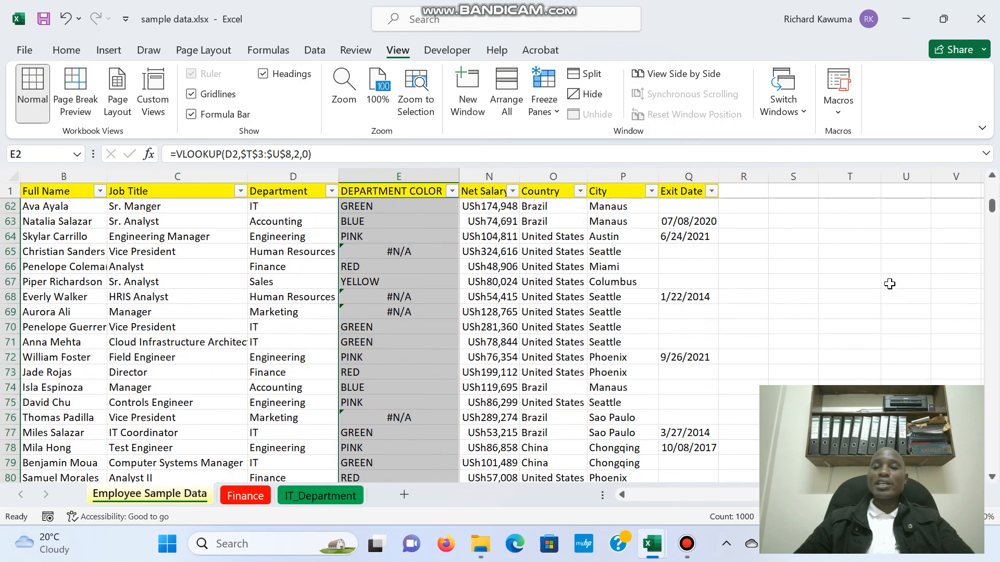
{"action": "scroll", "coordinate": [890, 285], "scroll_direction": "up", "scroll_amount": 5}
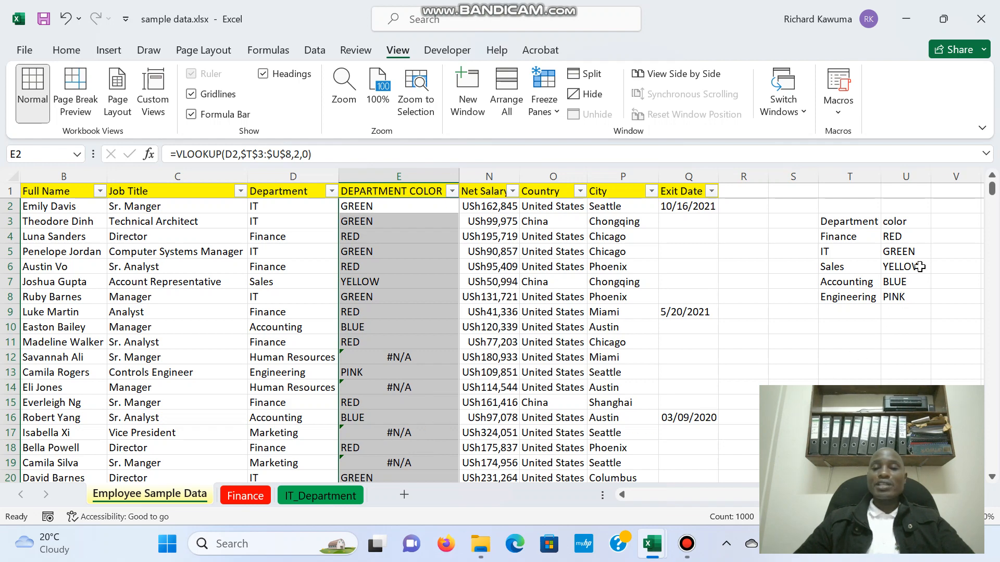
{"action": "left_click", "coordinate": [842, 343]}
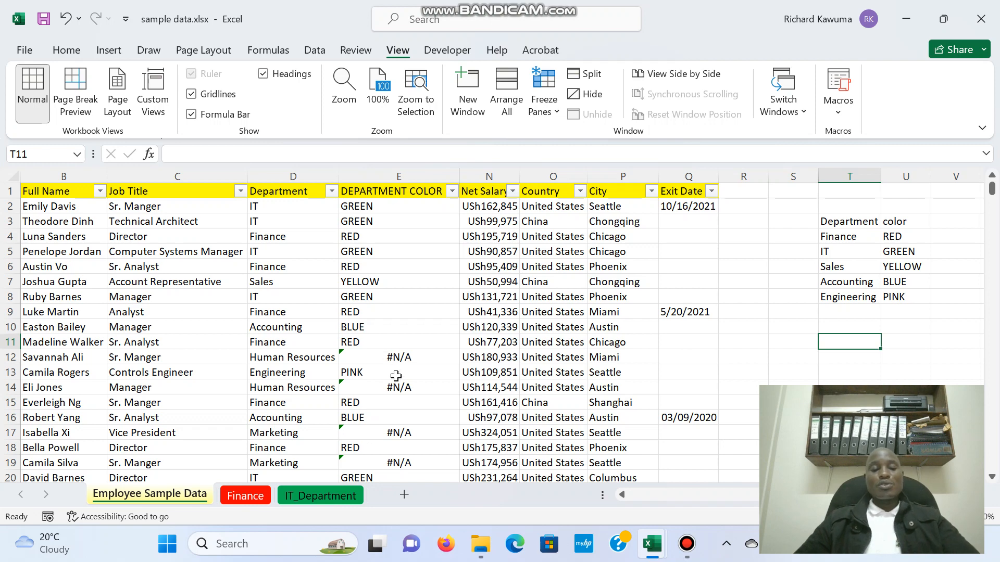
Undo the fill-down of the DEPARTMENT COLOR column and clear the VLOOKUP formula from cell E2.
{"action": "key", "text": "ctrl+z"}
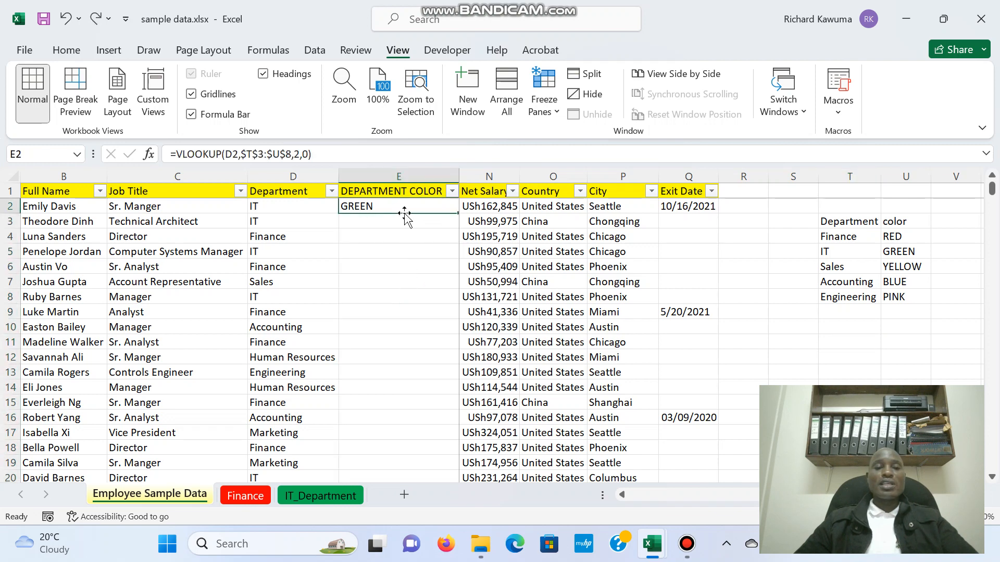
{"action": "left_click", "coordinate": [176, 151]}
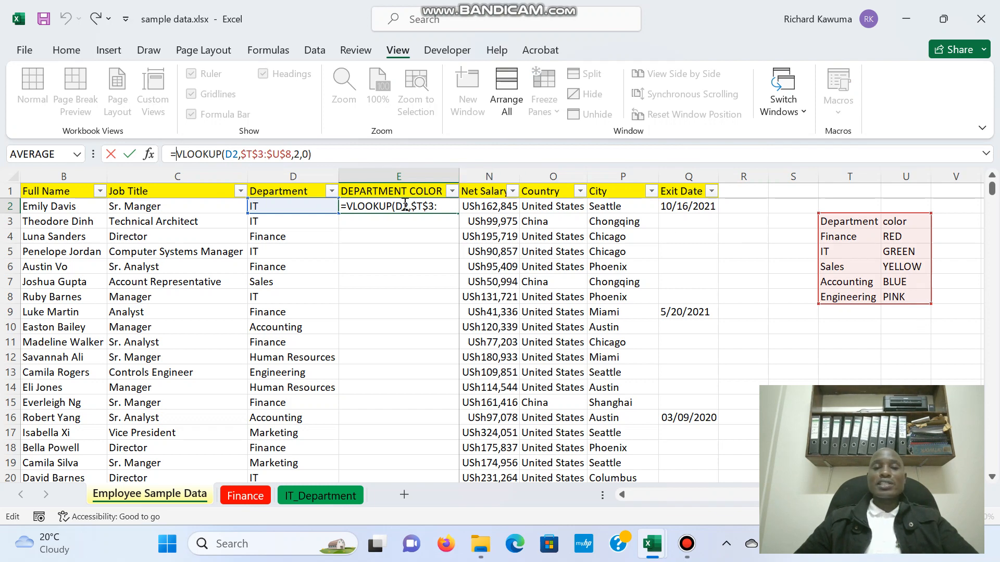
{"action": "left_click", "coordinate": [433, 226]}
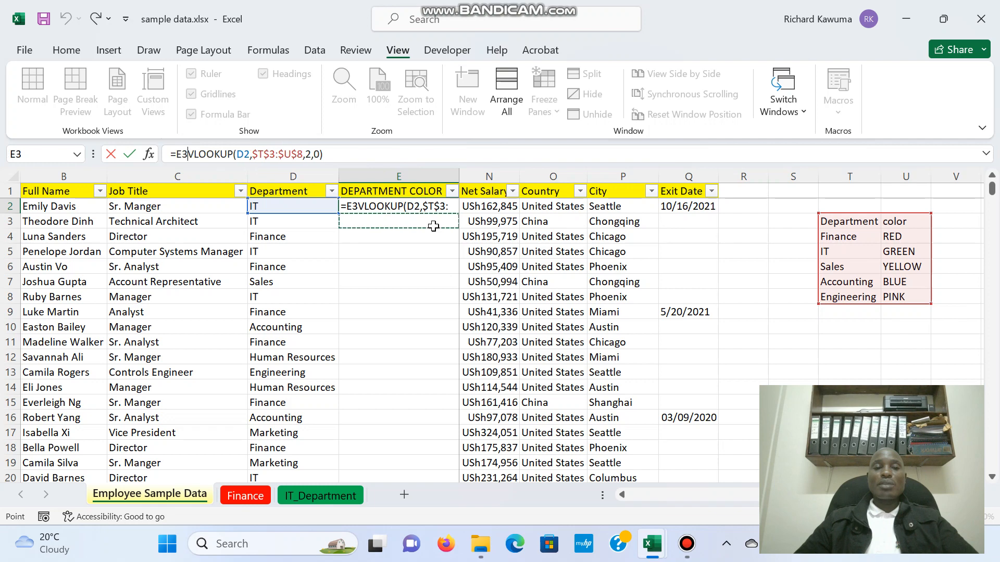
{"action": "left_click", "coordinate": [408, 206]}
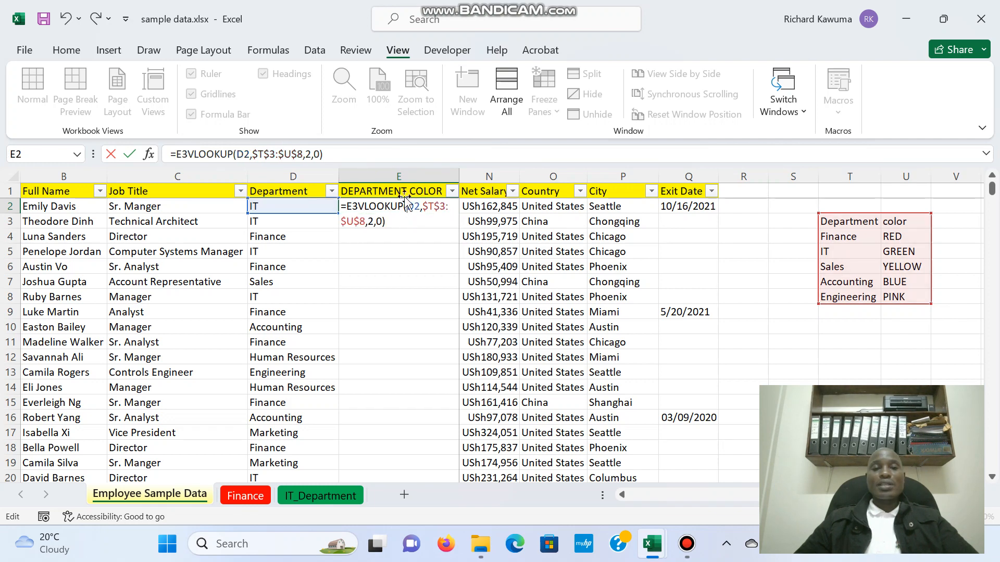
{"action": "left_click", "coordinate": [382, 154]}
{"action": "key", "text": "BackSpace"}
{"action": "key", "text": "BackSpace"}
{"action": "key", "text": "BackSpace"}
{"action": "key", "text": "BackSpace"}
{"action": "key", "text": "BackSpace"}
{"action": "key", "text": "BackSpace"}
{"action": "key", "text": "BackSpace"}
{"action": "key", "text": "BackSpace"}
{"action": "key", "text": "BackSpace"}
{"action": "key", "text": "BackSpace"}
{"action": "key", "text": "BackSpace"}
{"action": "key", "text": "BackSpace"}
{"action": "key", "text": "BackSpace"}
{"action": "key", "text": "BackSpace"}
{"action": "key", "text": "BackSpace"}
{"action": "key", "text": "BackSpace"}
{"action": "key", "text": "BackSpace"}
{"action": "key", "text": "BackSpace"}
{"action": "key", "text": "BackSpace"}
{"action": "key", "text": "BackSpace"}
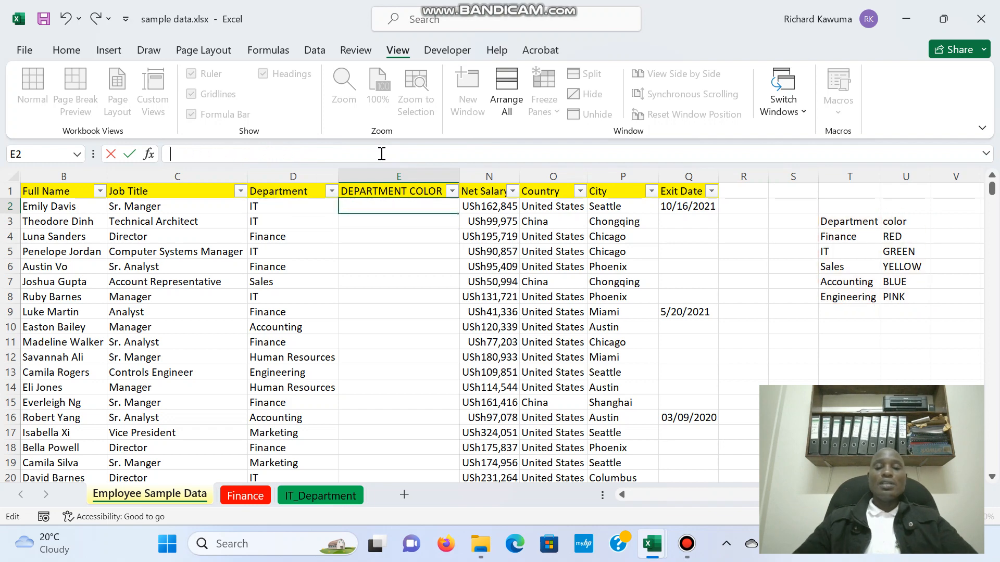
Start an IFERROR formula in cell E2.
{"action": "left_click", "coordinate": [363, 210]}
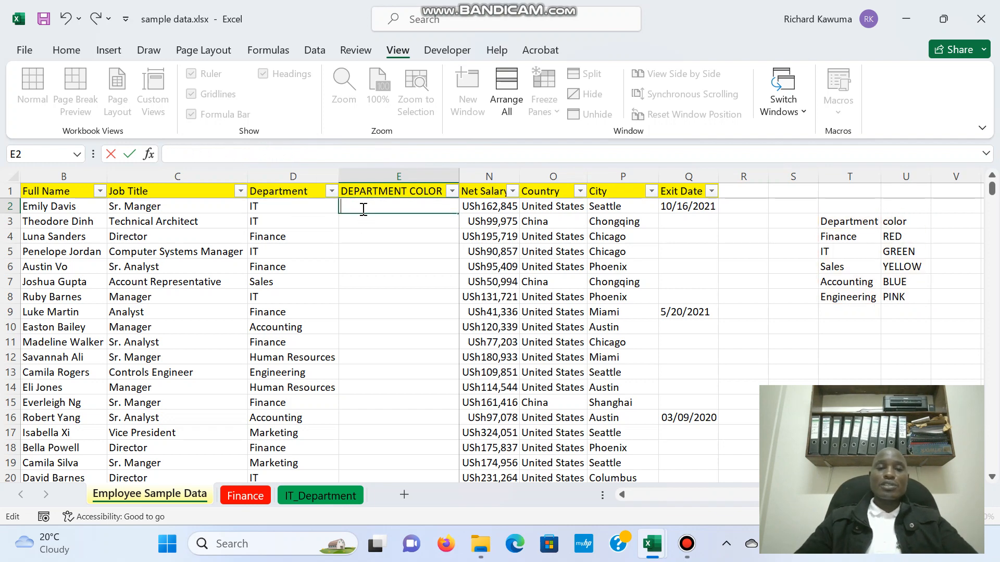
{"action": "type", "text": "="}
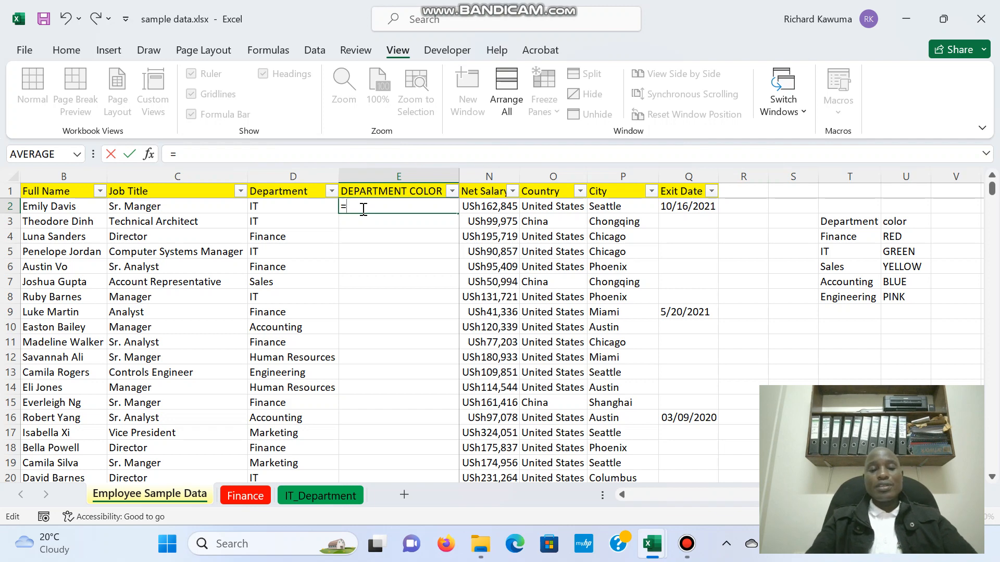
{"action": "type", "text": "IF"}
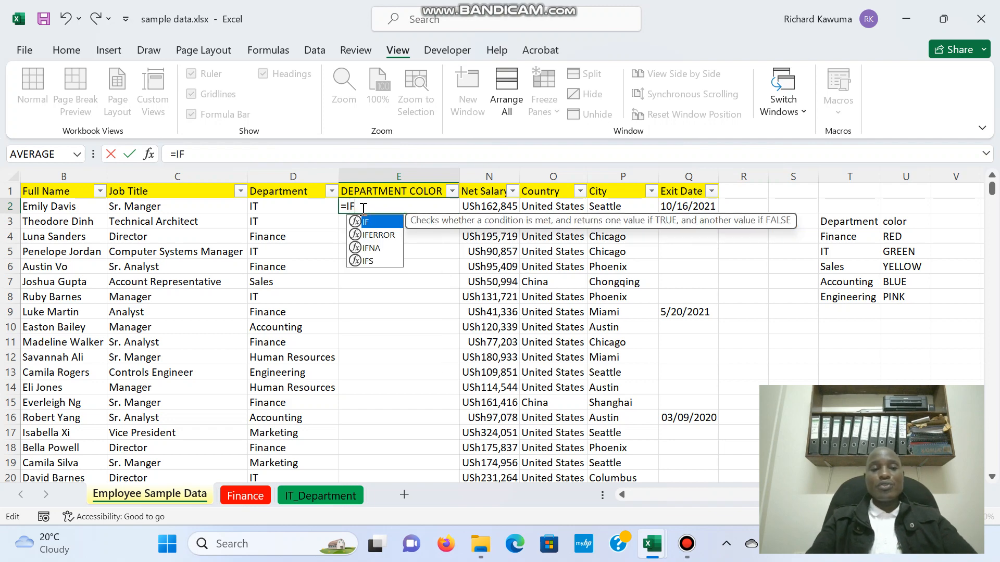
{"action": "double_click", "coordinate": [376, 235]}
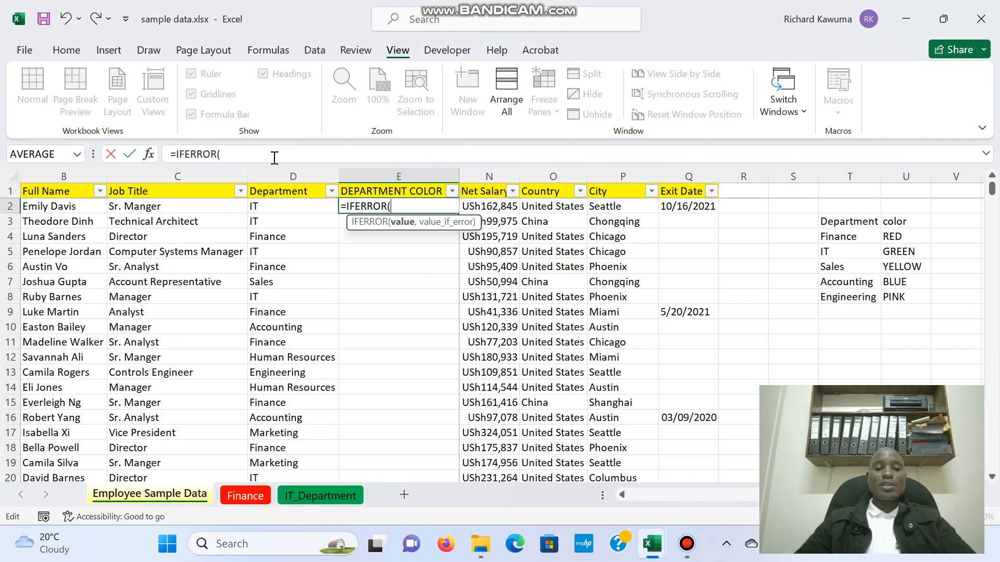
Nest a VLOOKUP as the IFERROR value argument, with the department in D2 as the lookup value.
{"action": "type", "text": "V"}
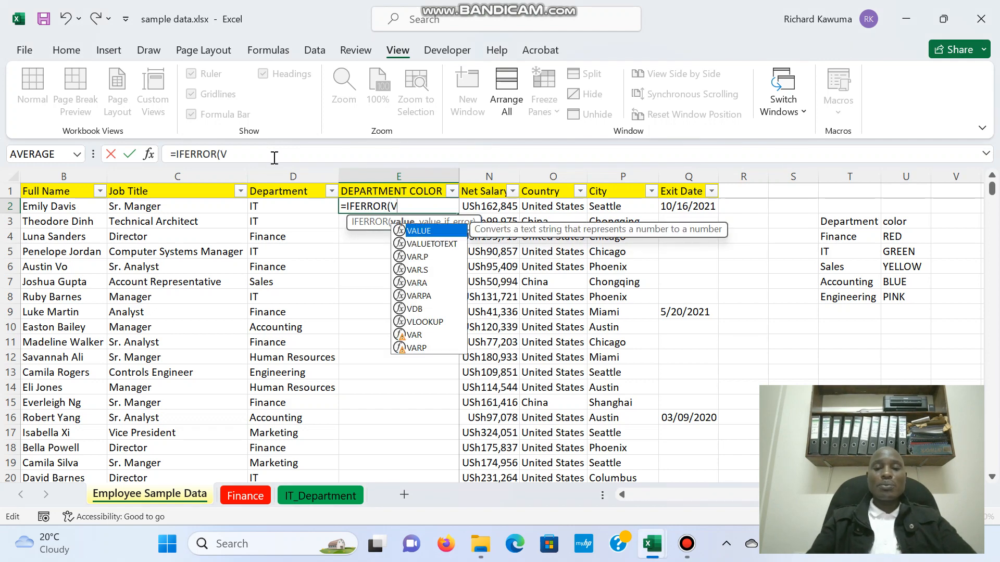
{"action": "type", "text": "L"}
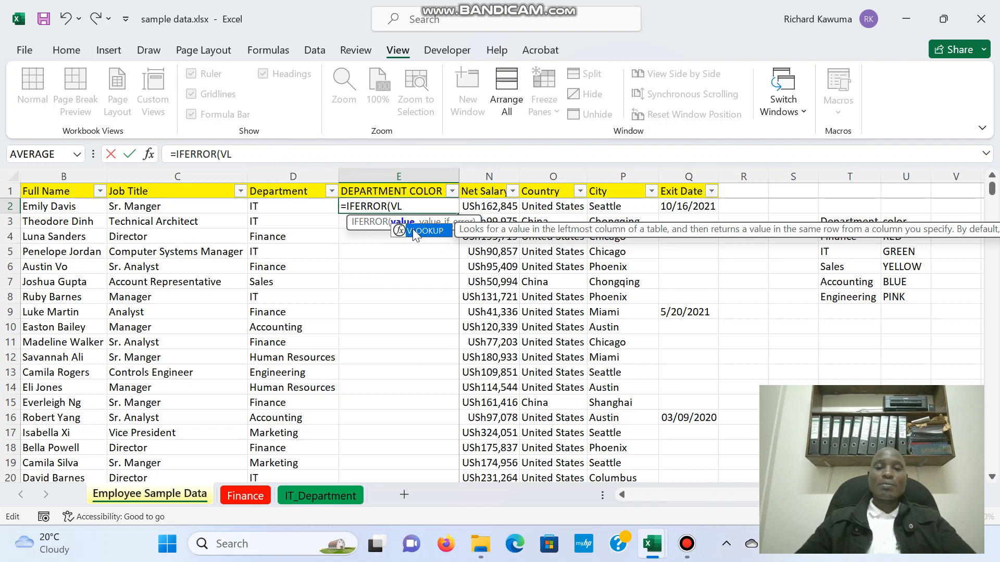
{"action": "key", "text": "Return"}
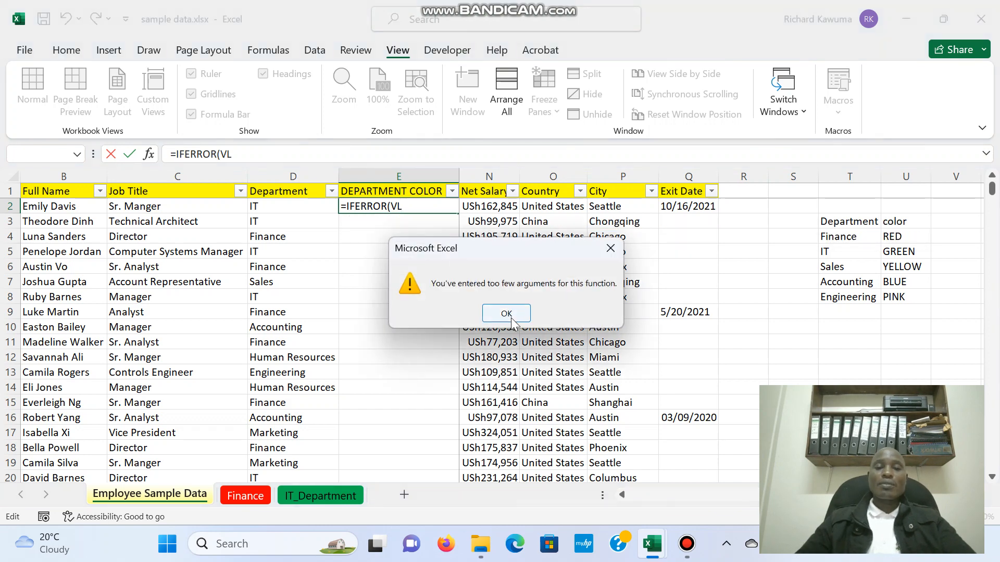
{"action": "left_click", "coordinate": [511, 318]}
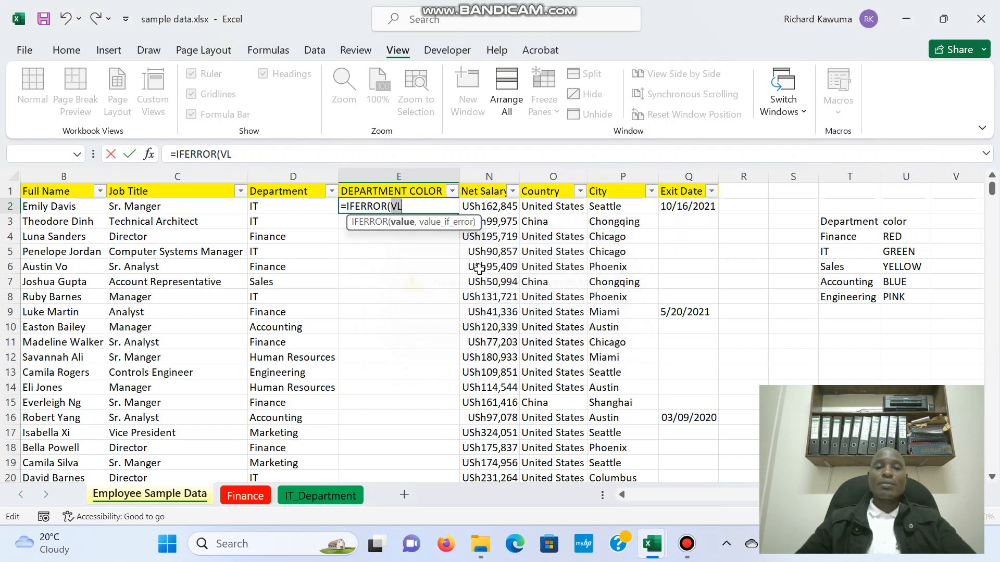
{"action": "left_click", "coordinate": [419, 207]}
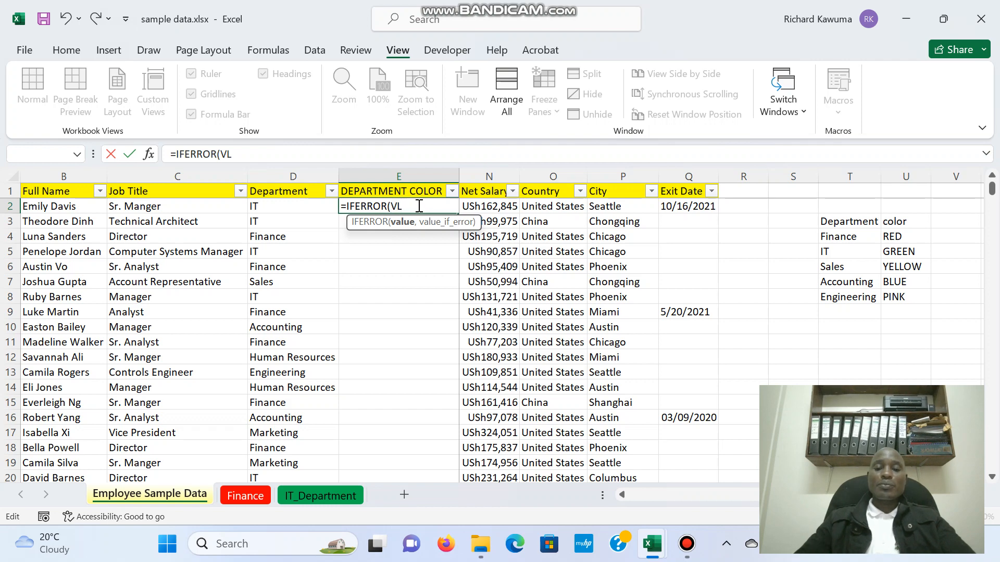
{"action": "type", "text": "OO"}
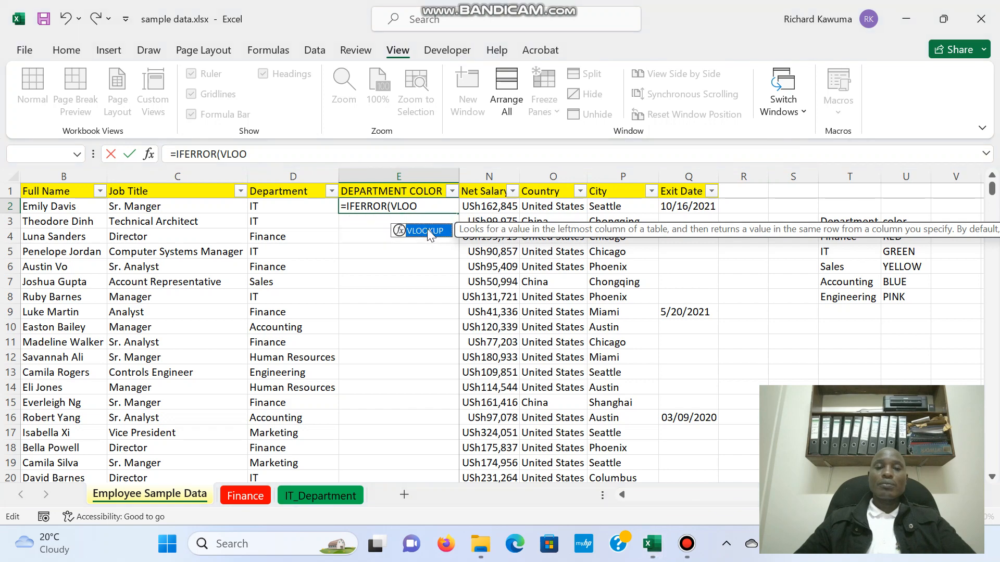
{"action": "left_click", "coordinate": [429, 208]}
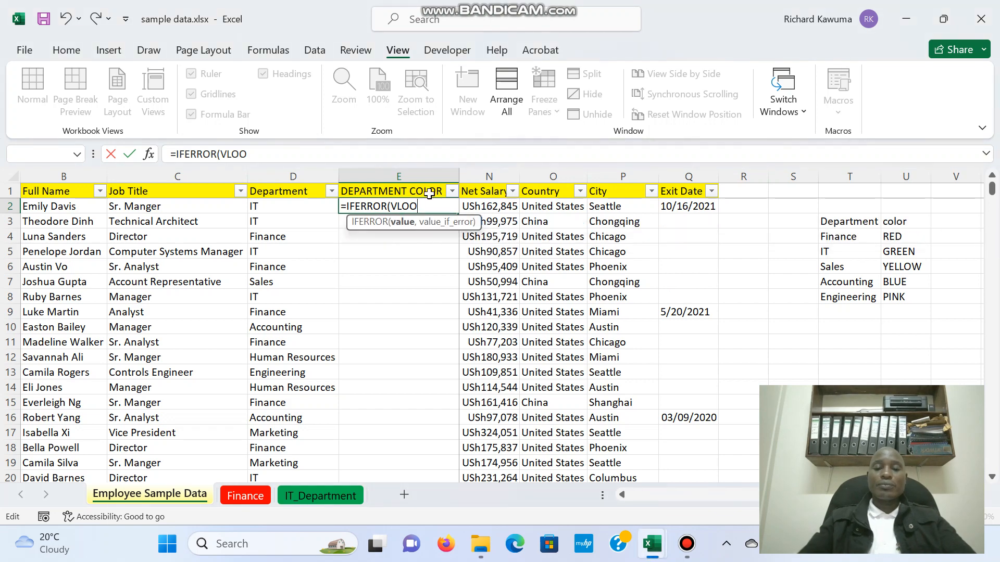
{"action": "type", "text": "KUP"}
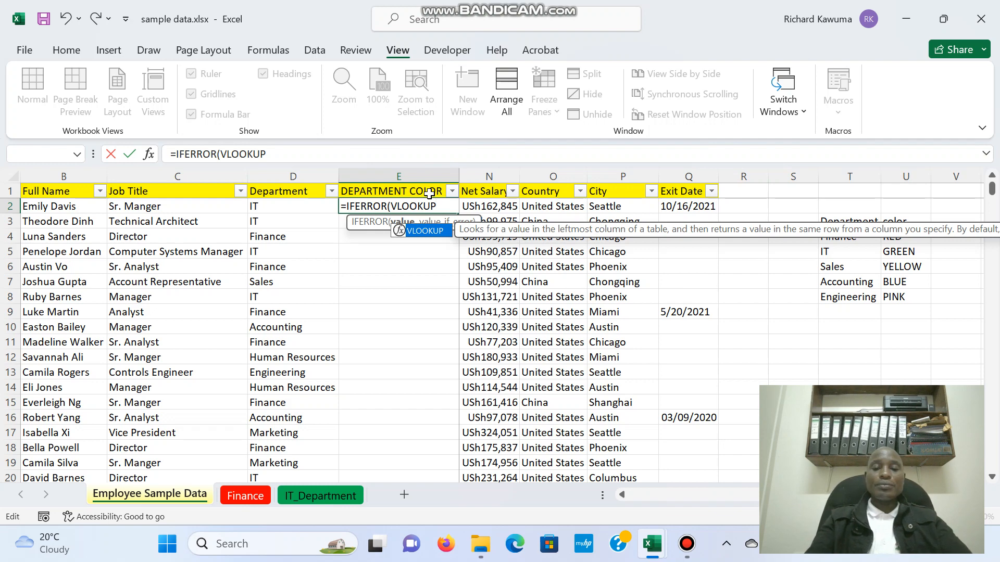
{"action": "type", "text": "("}
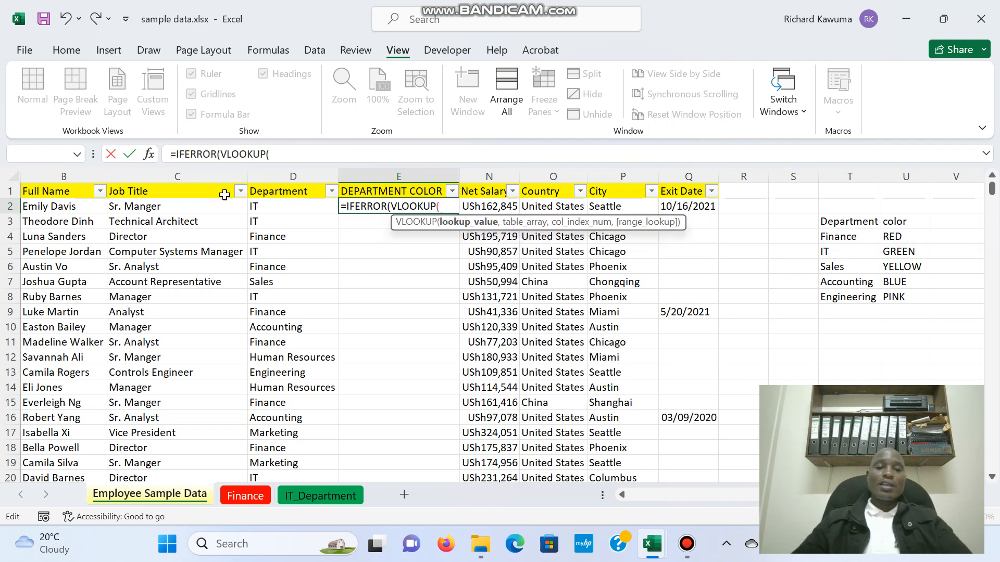
{"action": "left_click", "coordinate": [260, 205]}
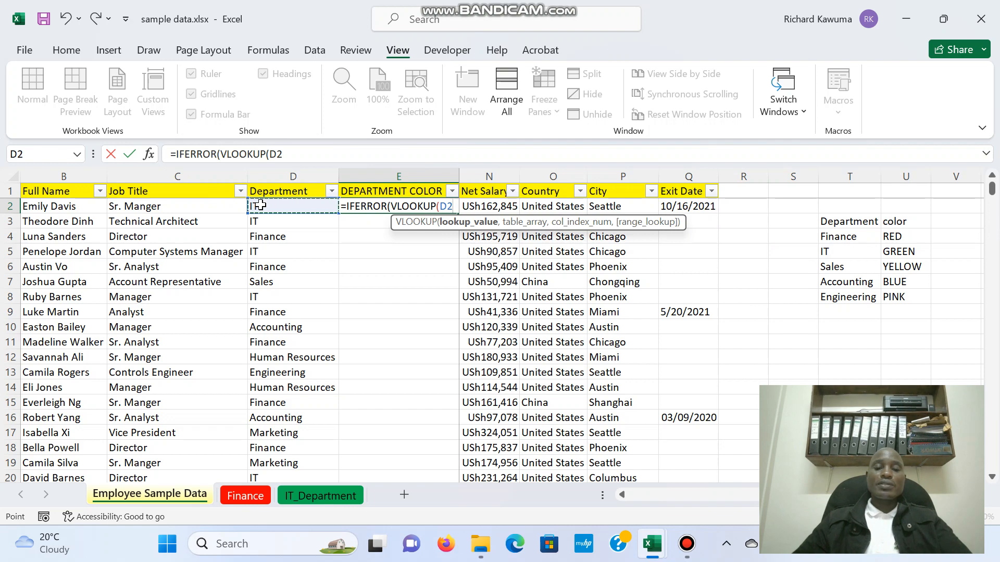
{"action": "type", "text": ","}
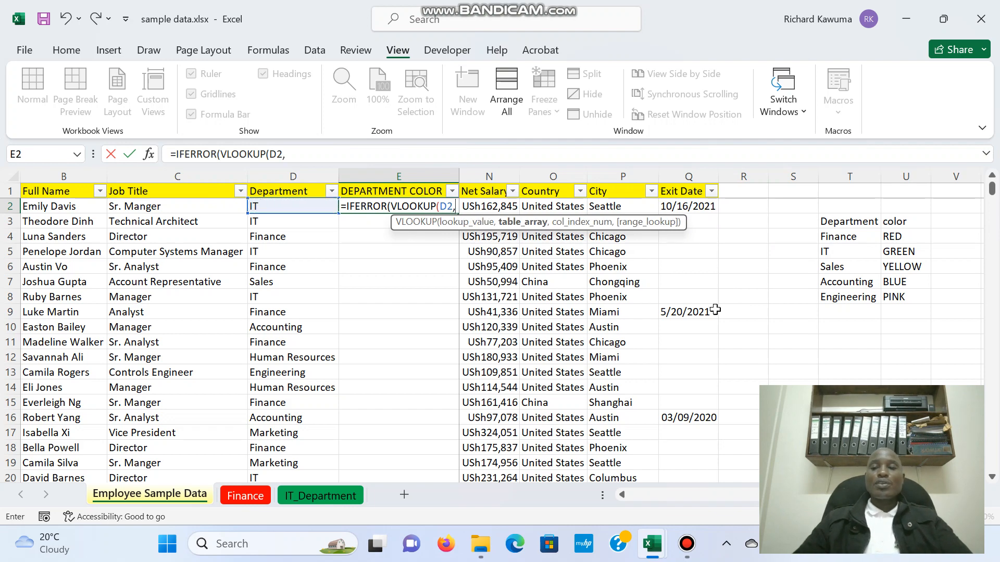
Complete the nested VLOOKUP with the absolute table array $T$3:$U$8, column index 2 and exact match 0.
{"action": "left_click_drag", "start_coordinate": [824, 218], "coordinate": [905, 297]}
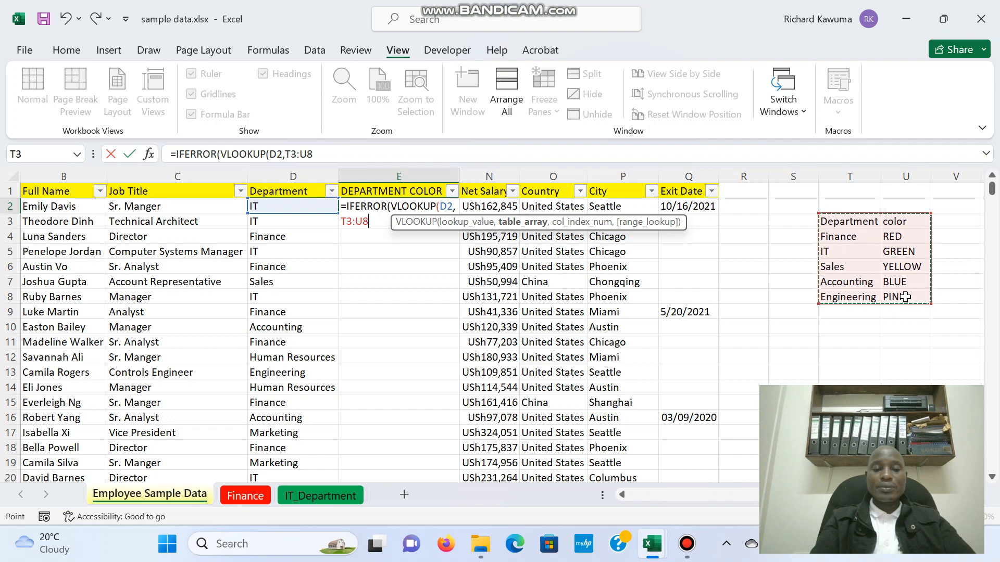
{"action": "key", "text": "F4"}
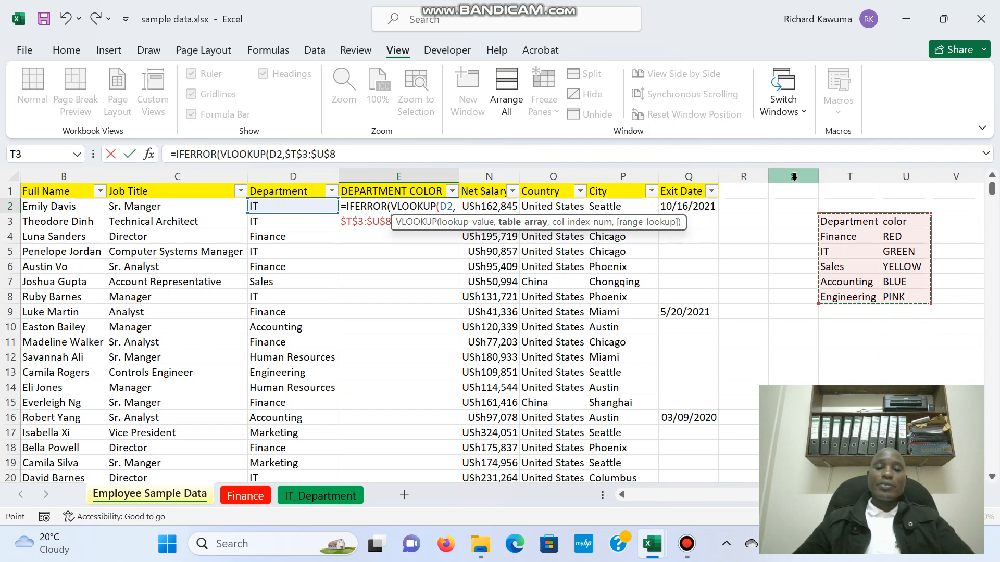
{"action": "type", "text": ","}
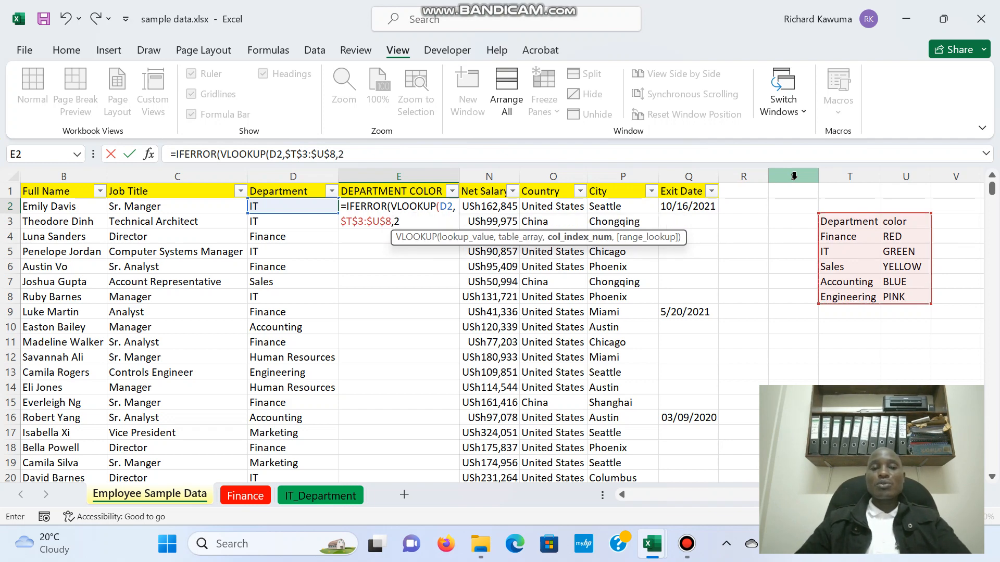
{"action": "type", "text": "2,0"}
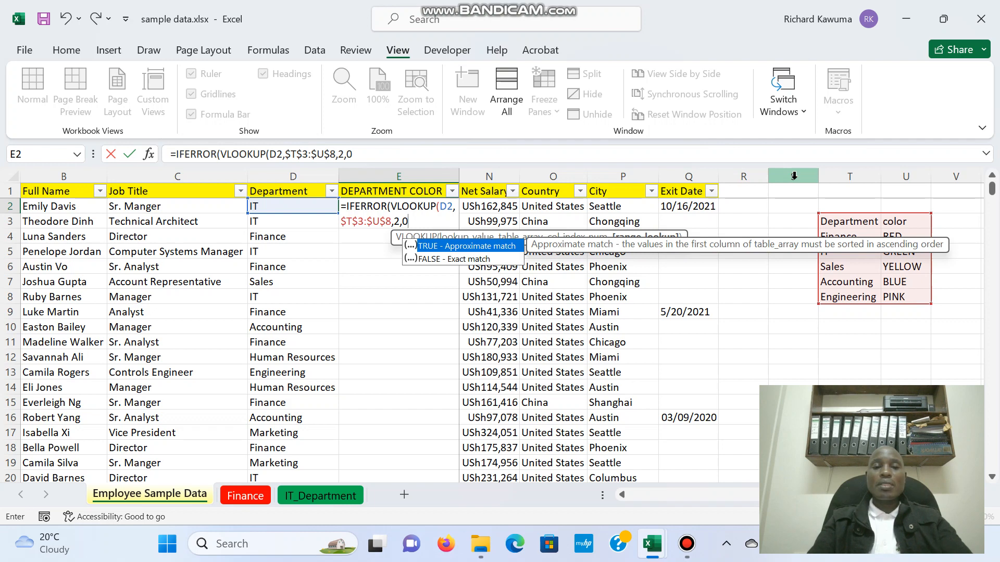
{"action": "type", "text": ")"}
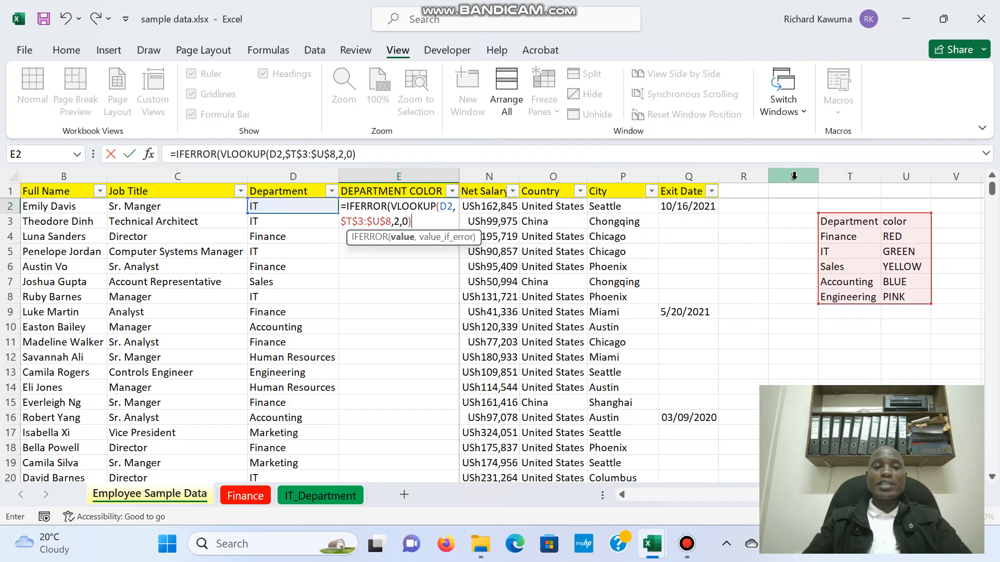
Finish the IFERROR formula in E2 with unquoted WHITE as the value_if_error argument and enter it.
{"action": "type", "text": ","}
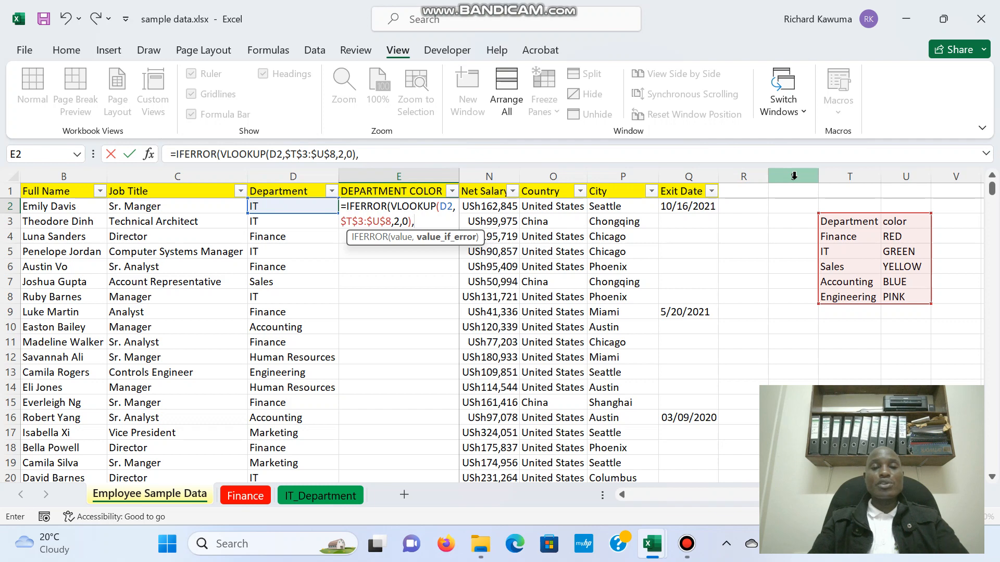
{"action": "type", "text": "WH"}
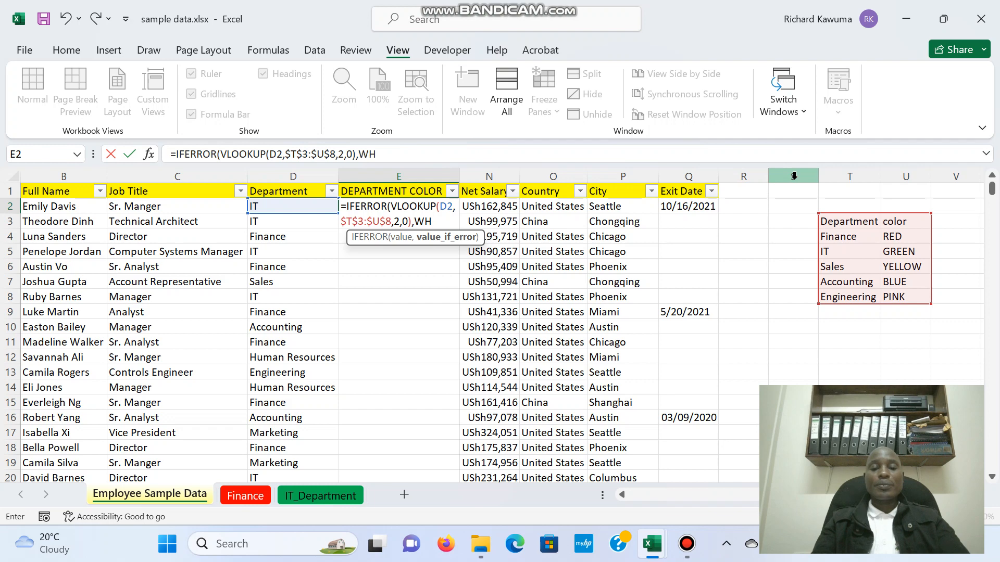
{"action": "type", "text": "ITE"}
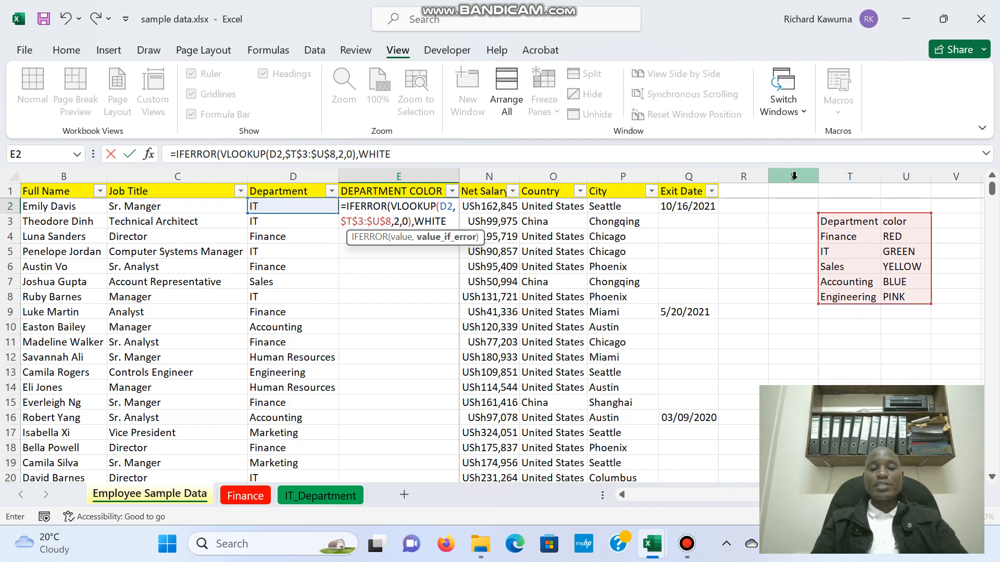
{"action": "type", "text": ")"}
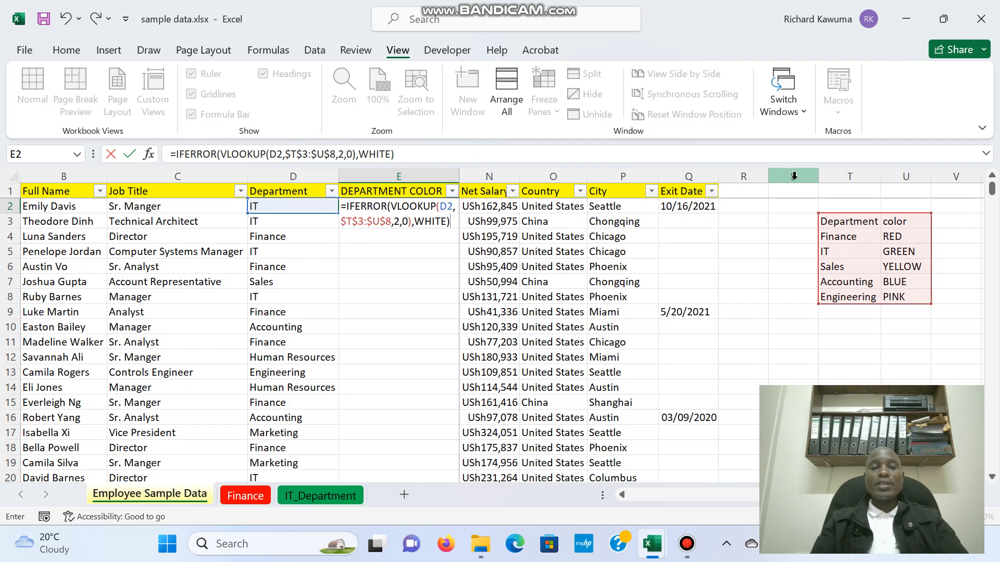
{"action": "key", "text": "Return"}
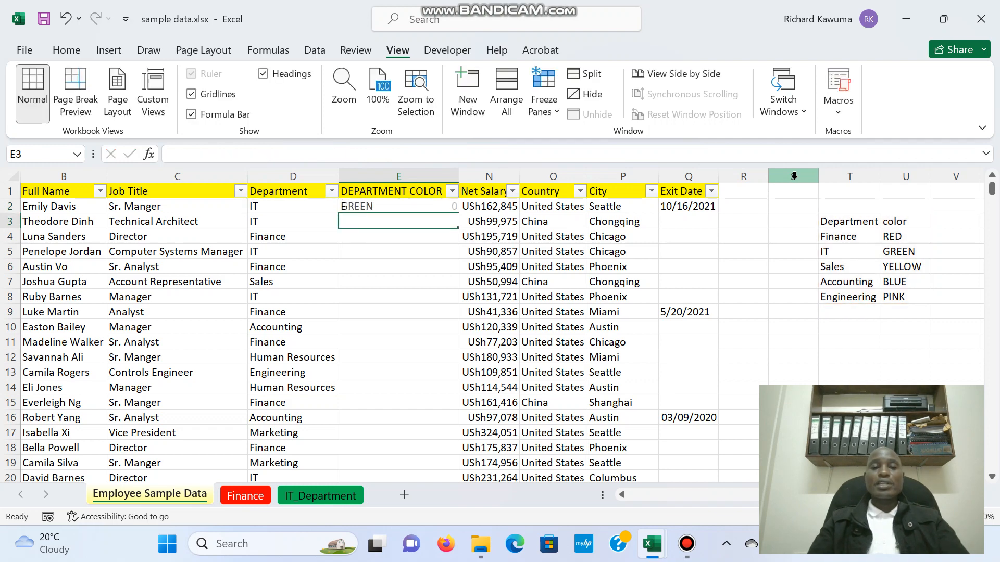
Try filling the E2 formula down the DEPARTMENT COLOR column, inspect cell E12 and undo the fill.
{"action": "left_click", "coordinate": [393, 204]}
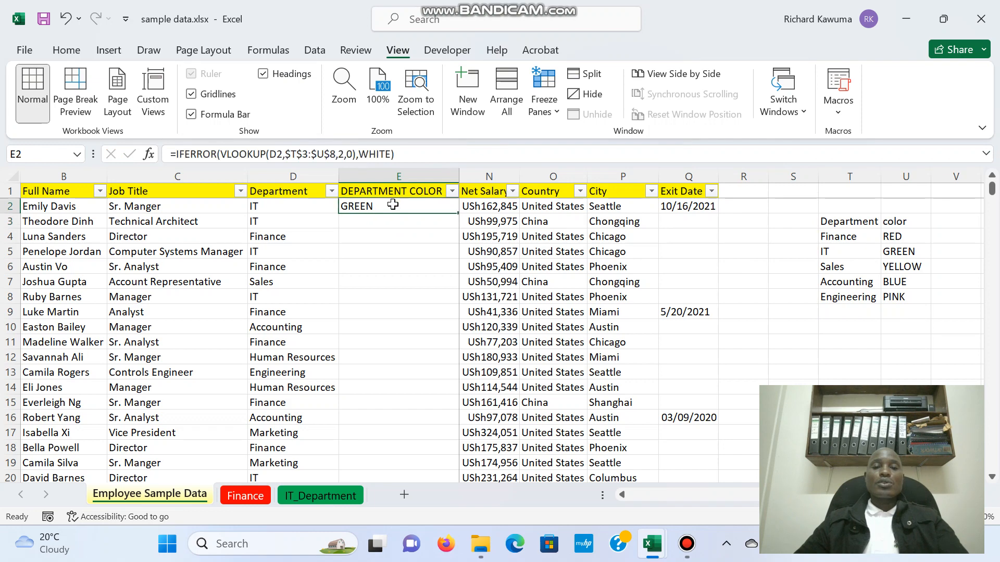
{"action": "double_click", "coordinate": [457, 213]}
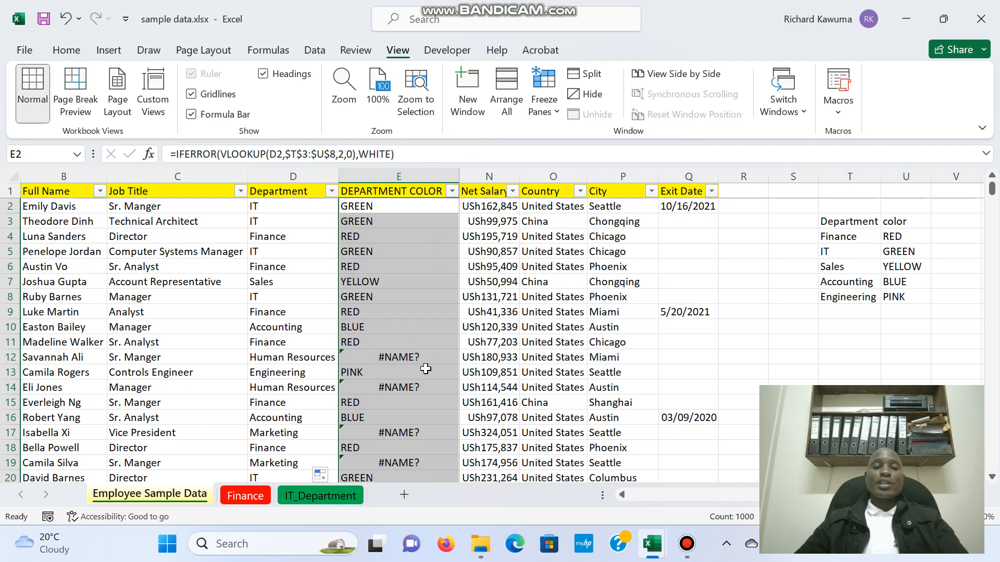
{"action": "left_click", "coordinate": [412, 357]}
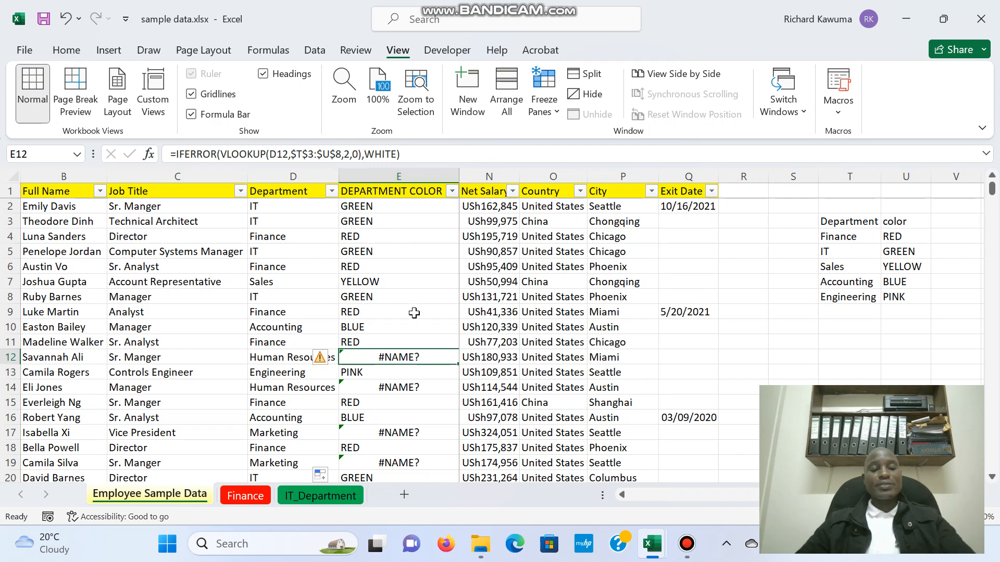
{"action": "key", "text": "ctrl+z"}
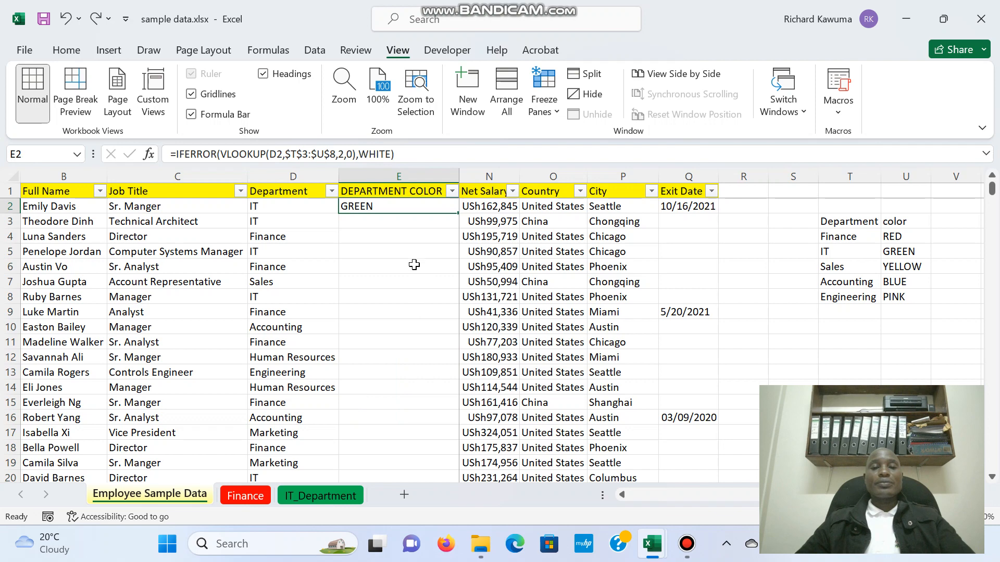
Enclose WHITE in double quotes in the IFERROR formula of cell E2.
{"action": "left_click", "coordinate": [359, 158]}
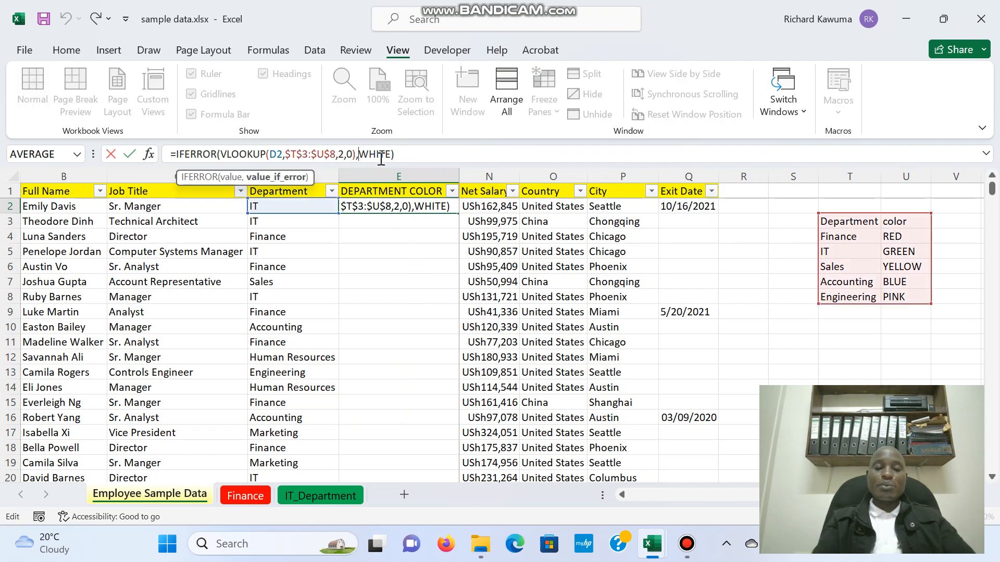
{"action": "type", "text": "\""}
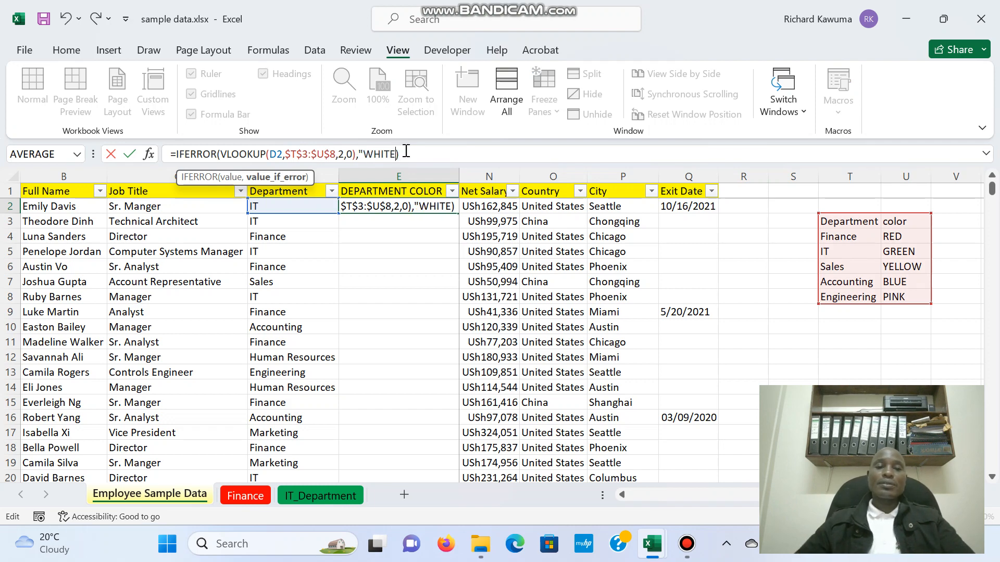
{"action": "type", "text": "\""}
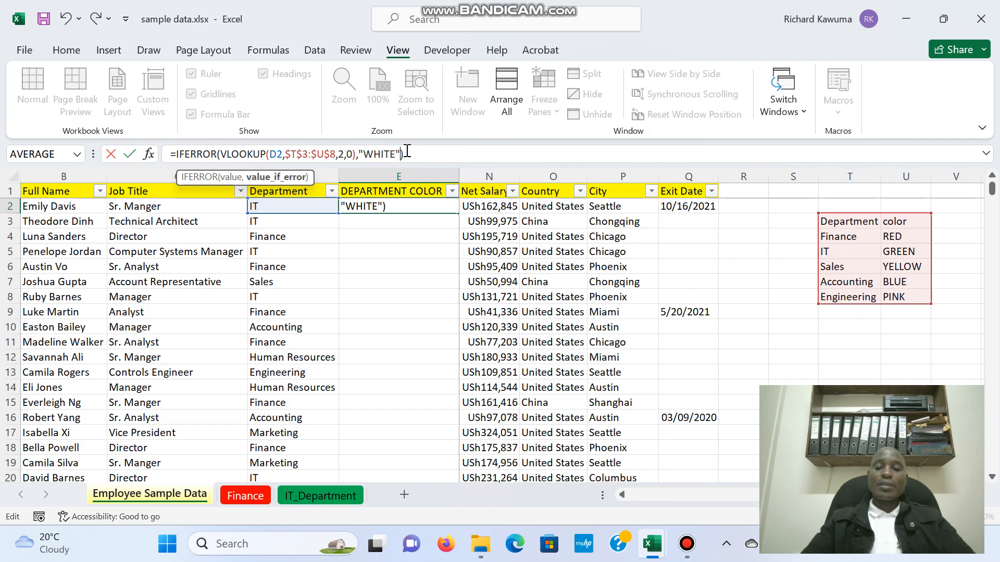
{"action": "key", "text": "Return"}
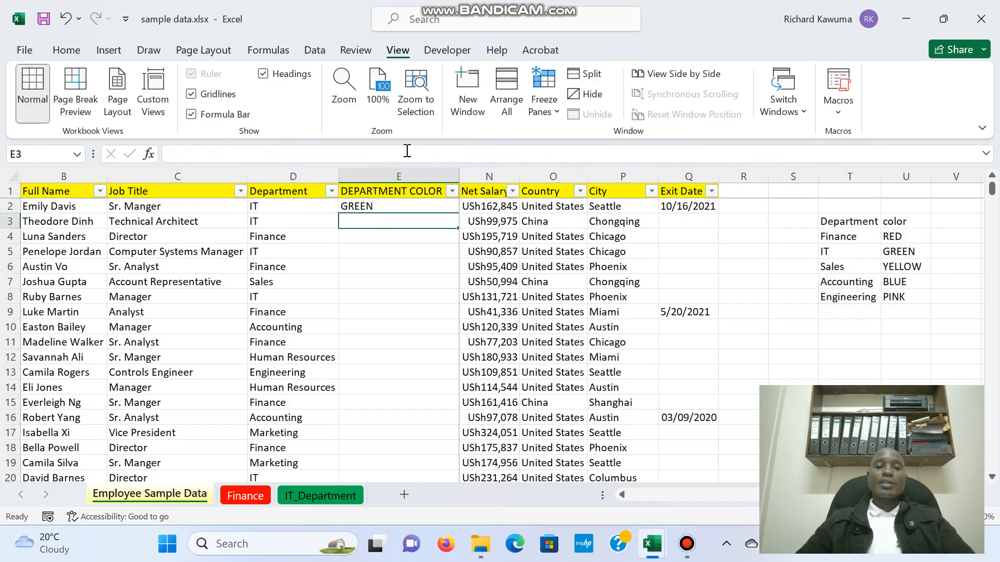
Fill the E2 formula down the DEPARTMENT COLOR column and check the formulas in E9 and E12.
{"action": "left_click", "coordinate": [428, 207]}
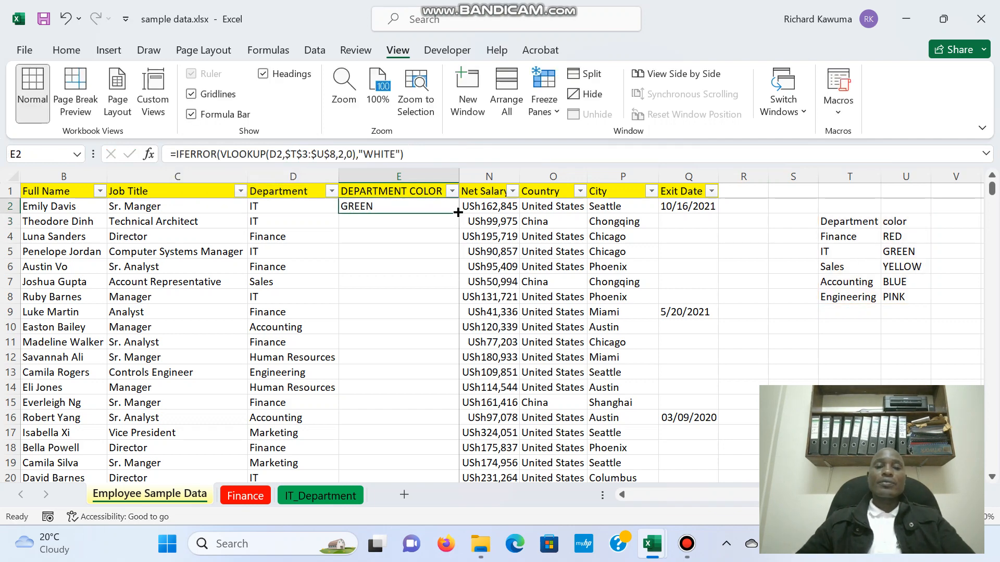
{"action": "double_click", "coordinate": [459, 214]}
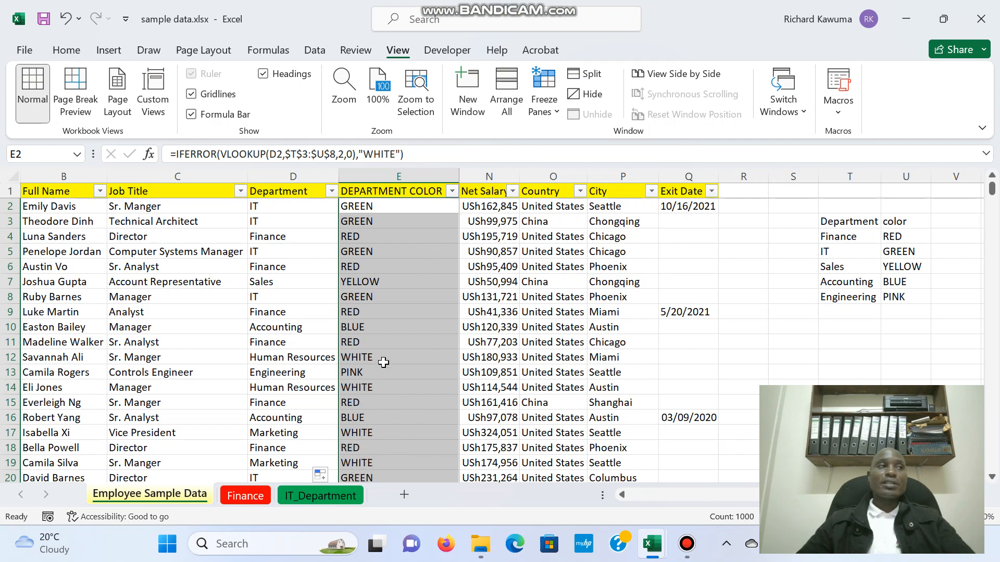
{"action": "left_click", "coordinate": [390, 308]}
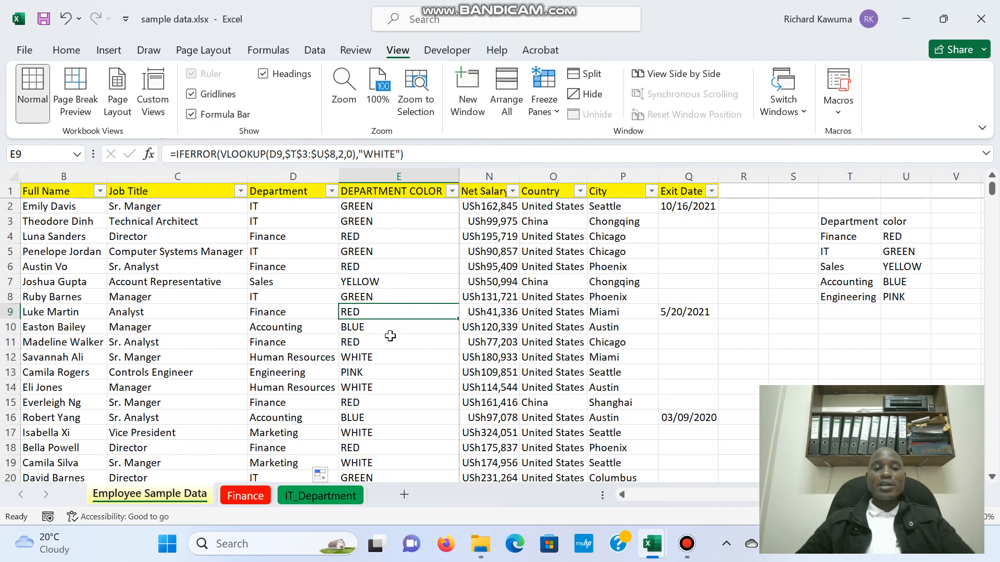
{"action": "left_click", "coordinate": [363, 359]}
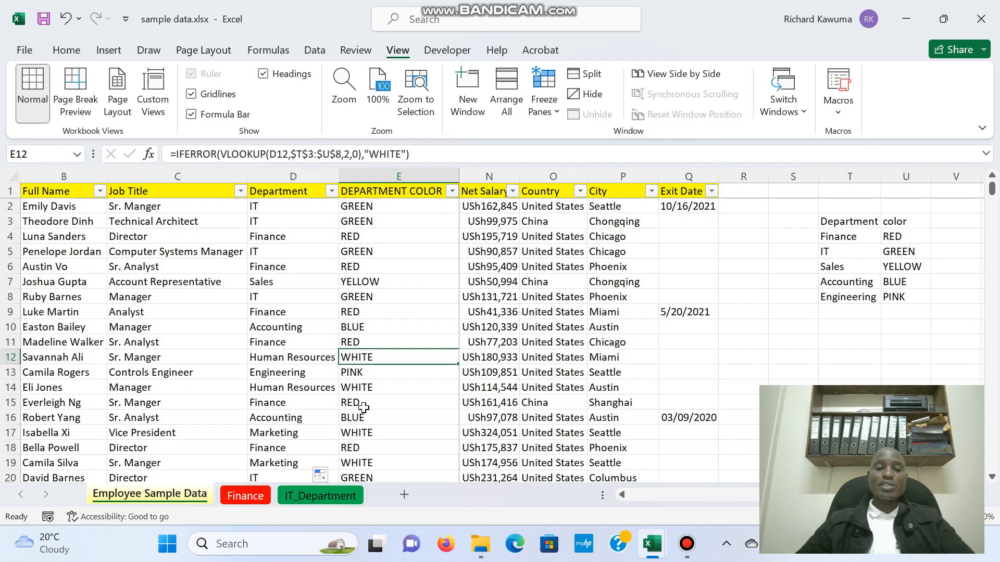
Highlight cells E17 and E12 in the DEPARTMENT COLOR column with a yellow fill.
{"action": "left_click", "coordinate": [368, 432]}
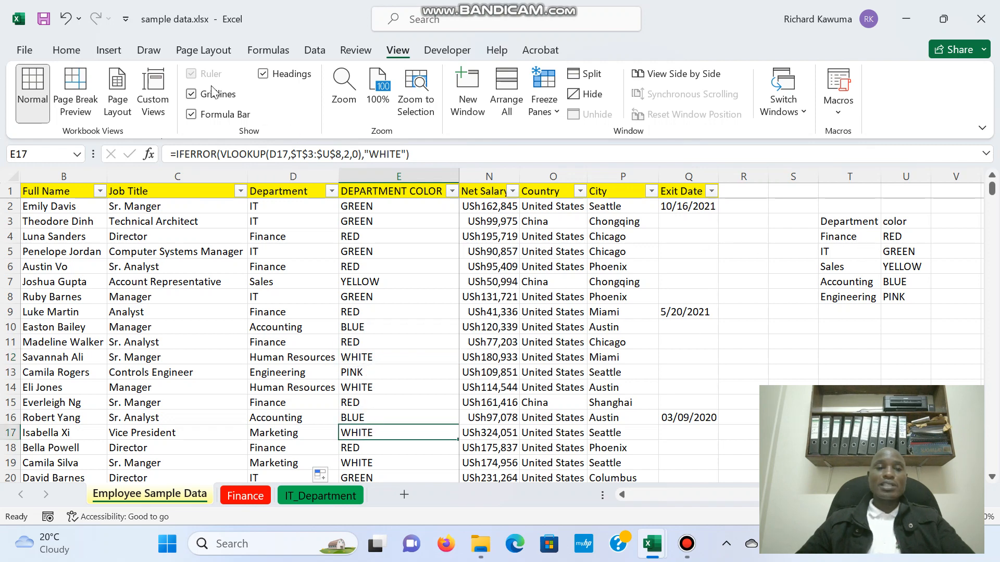
{"action": "left_click", "coordinate": [66, 50]}
{"action": "left_click", "coordinate": [210, 105]}
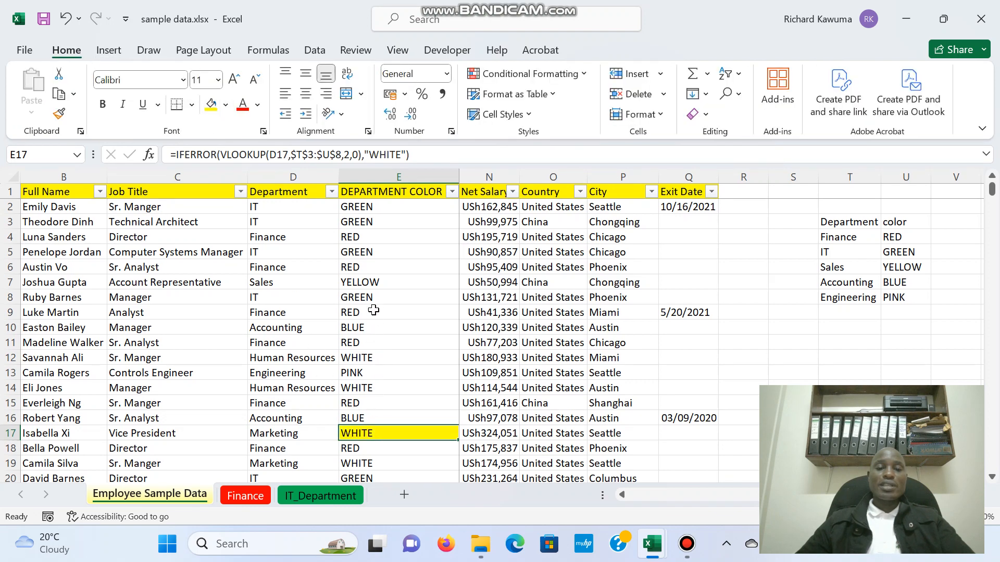
{"action": "left_click", "coordinate": [363, 358]}
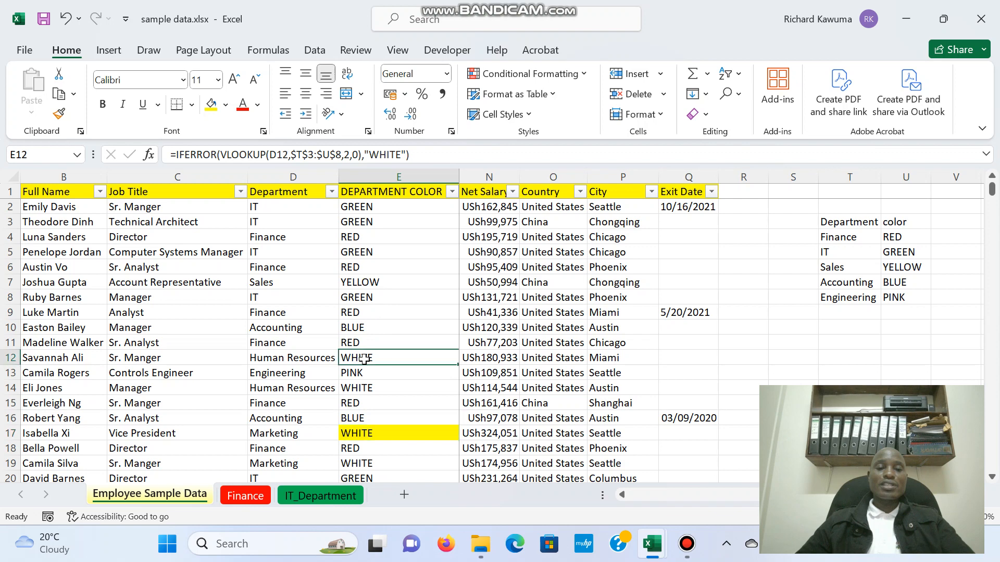
{"action": "left_click", "coordinate": [210, 106]}
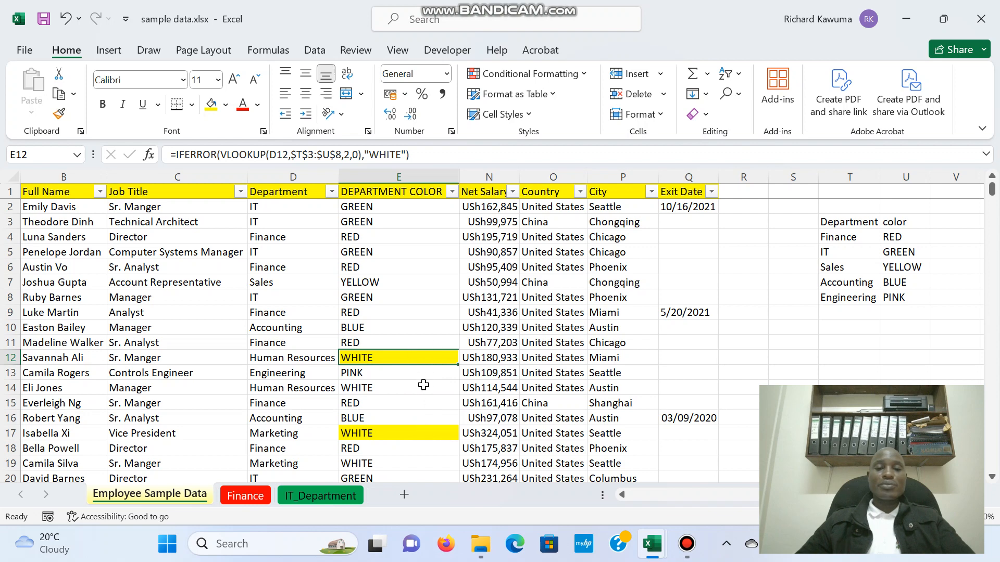
Filter the DEPARTMENT COLOR column to WHITE only and review which departments the filtered rows belong to.
{"action": "left_click", "coordinate": [453, 193]}
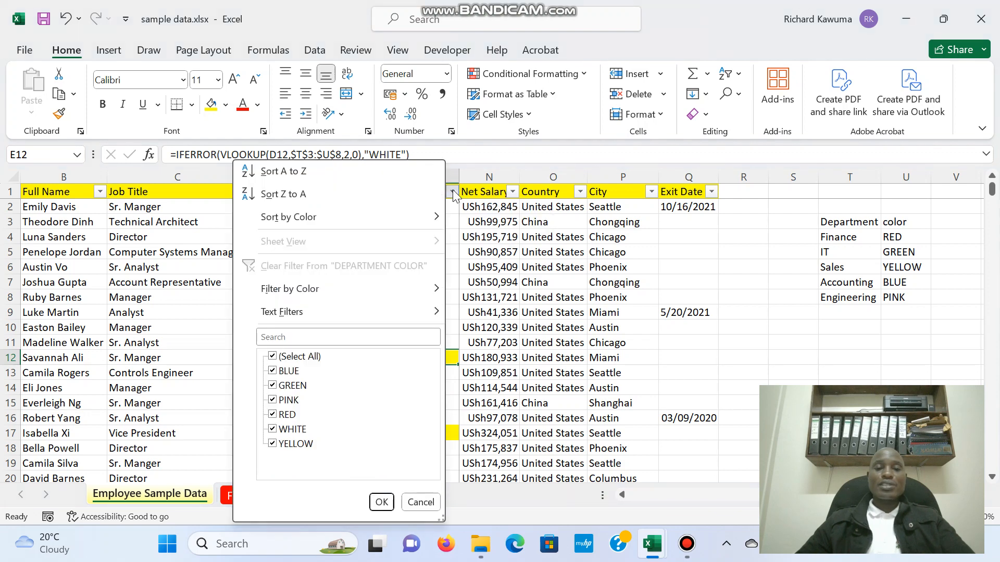
{"action": "left_click", "coordinate": [275, 356]}
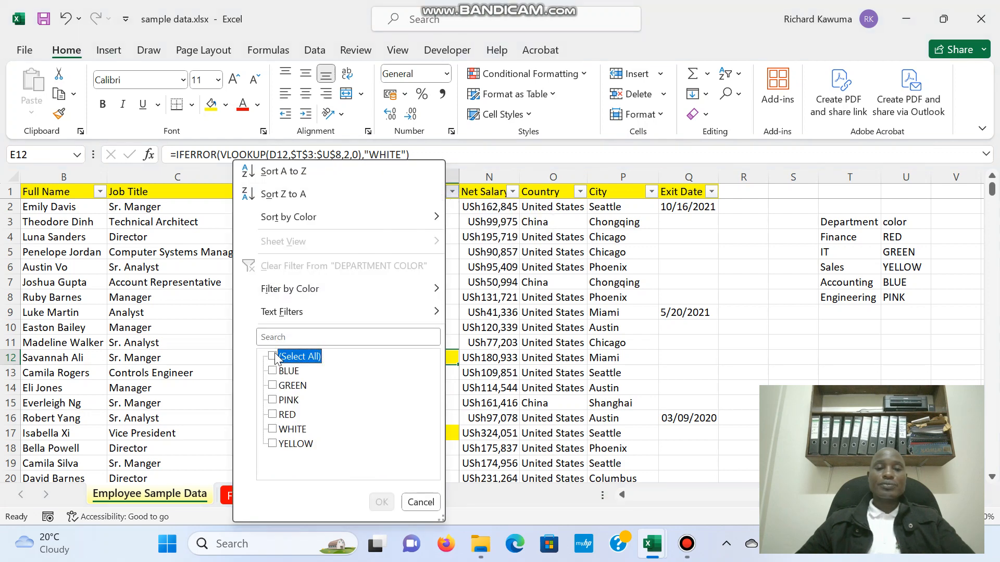
{"action": "left_click", "coordinate": [275, 429]}
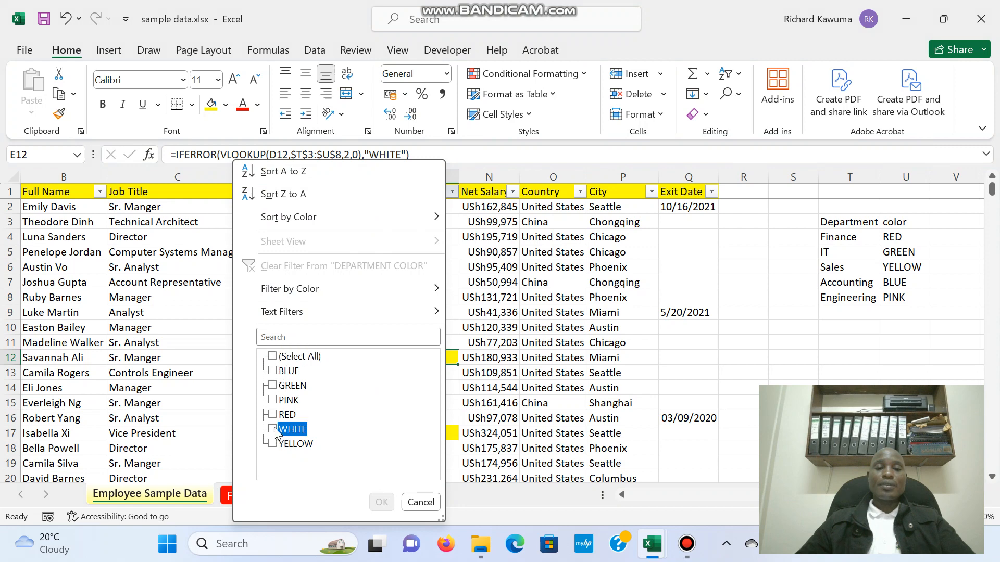
{"action": "left_click", "coordinate": [381, 502]}
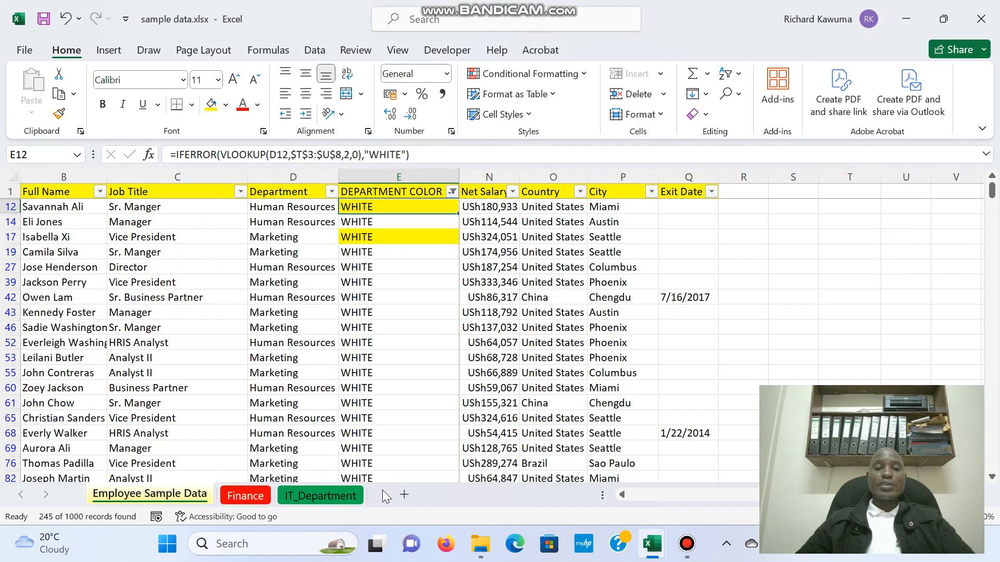
{"action": "scroll", "coordinate": [384, 331], "scroll_direction": "down", "scroll_amount": 1}
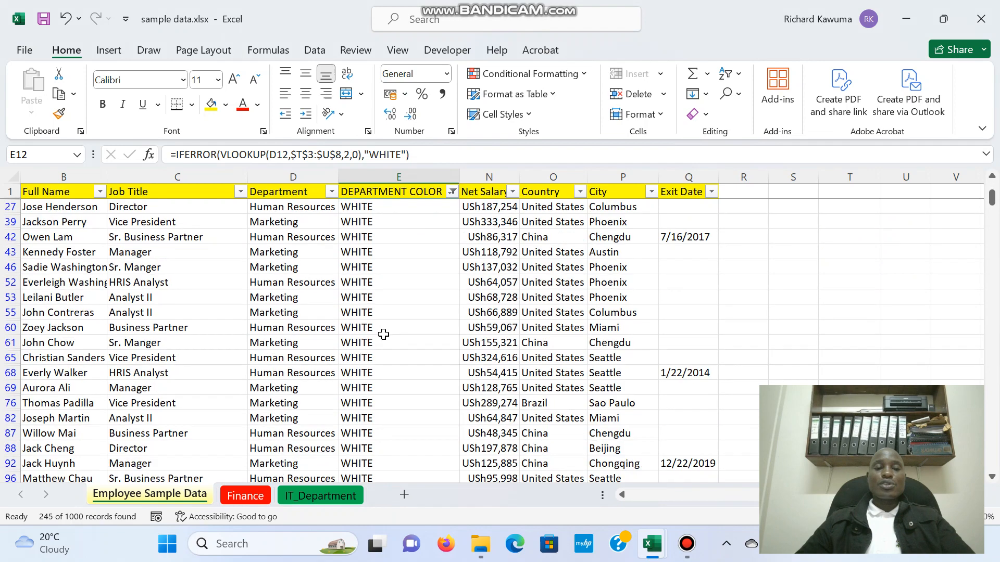
{"action": "scroll", "coordinate": [288, 388], "scroll_direction": "down", "scroll_amount": 3}
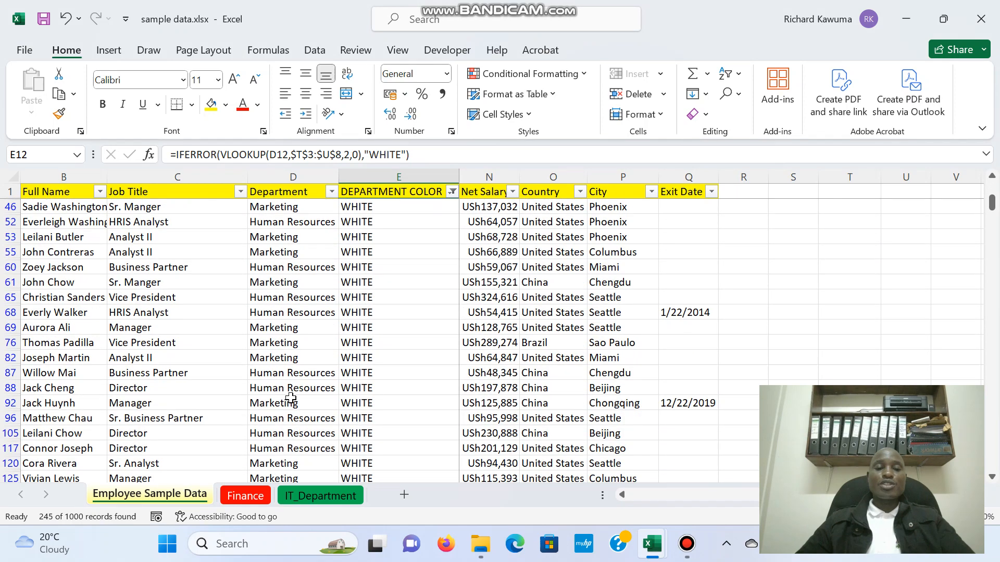
{"action": "scroll", "coordinate": [291, 396], "scroll_direction": "down", "scroll_amount": 4}
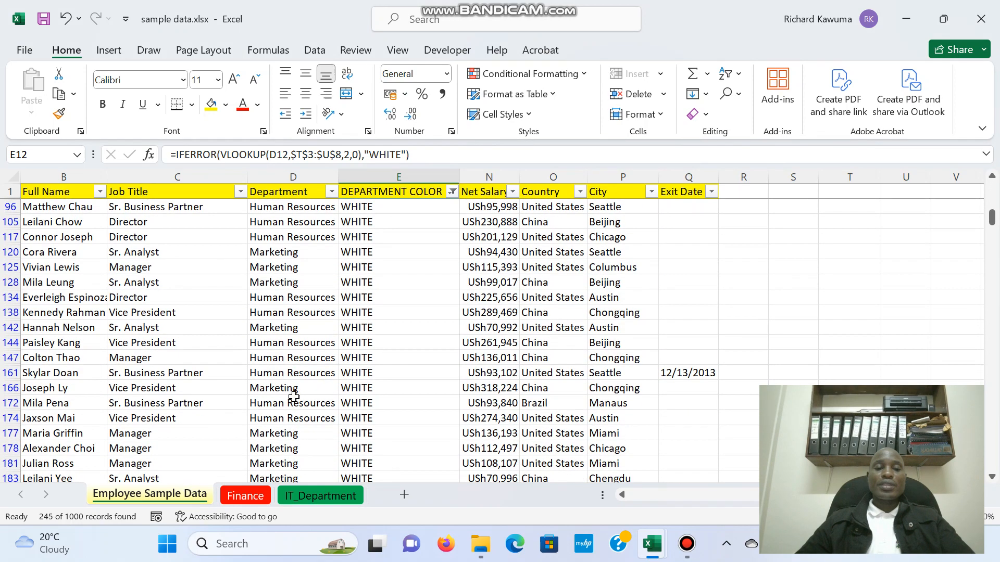
{"action": "scroll", "coordinate": [294, 397], "scroll_direction": "up", "scroll_amount": 8}
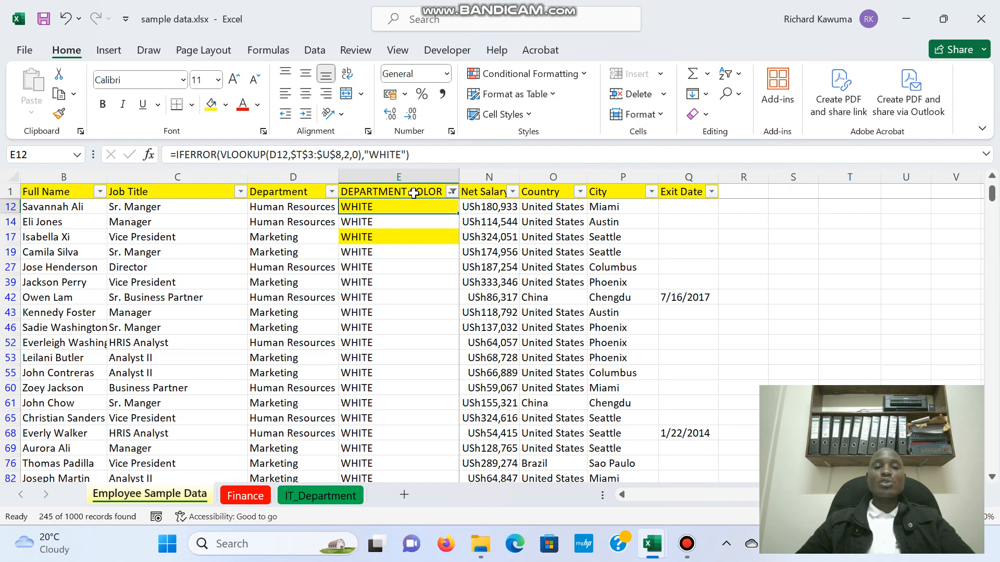
Reselect all values in the DEPARTMENT COLOR filter to show every row again.
{"action": "left_click", "coordinate": [452, 191]}
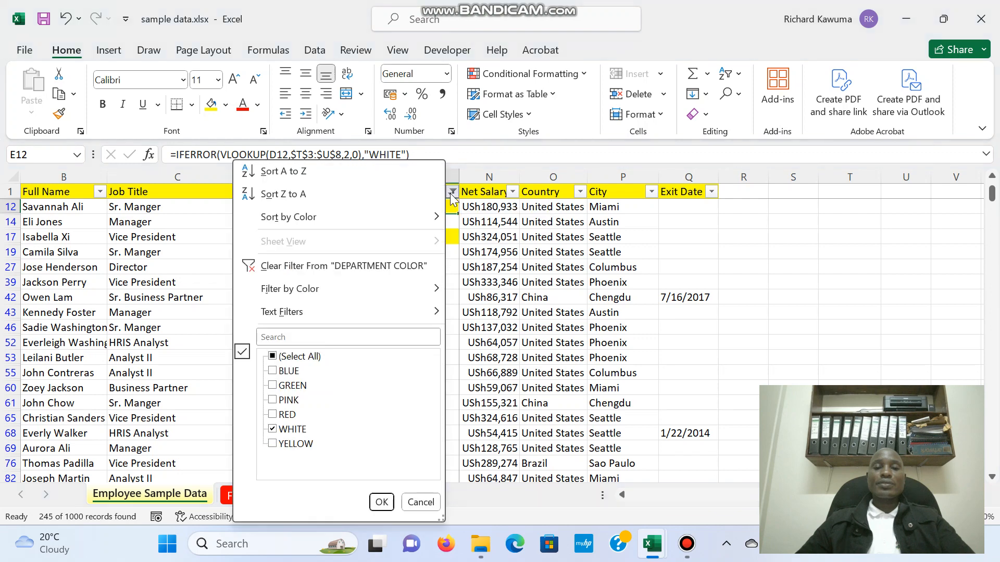
{"action": "left_click", "coordinate": [272, 356]}
{"action": "left_click", "coordinate": [381, 502]}
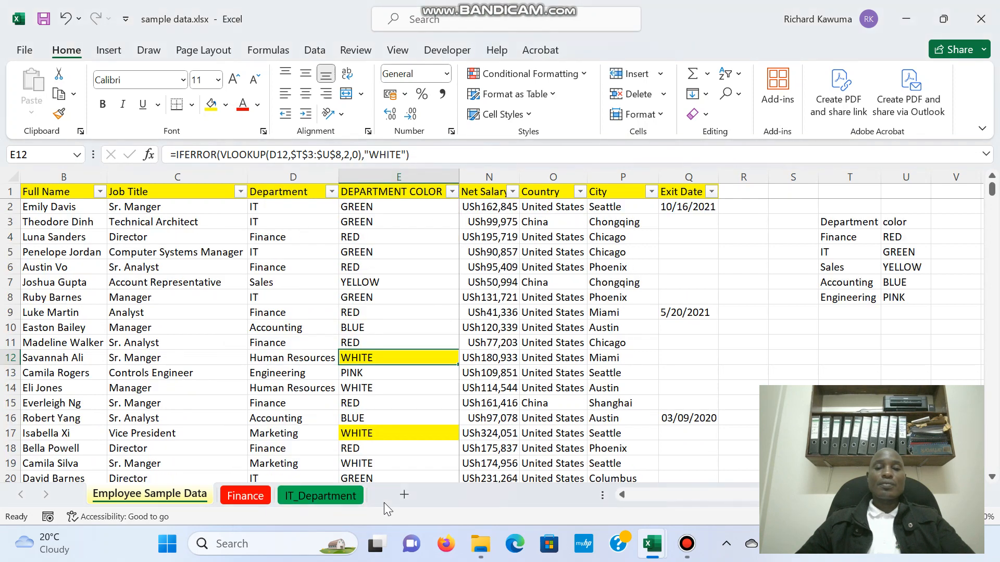
Add the departments "marketing" in T9 and "Human resource" in T10 below the department color table.
{"action": "left_click", "coordinate": [838, 315]}
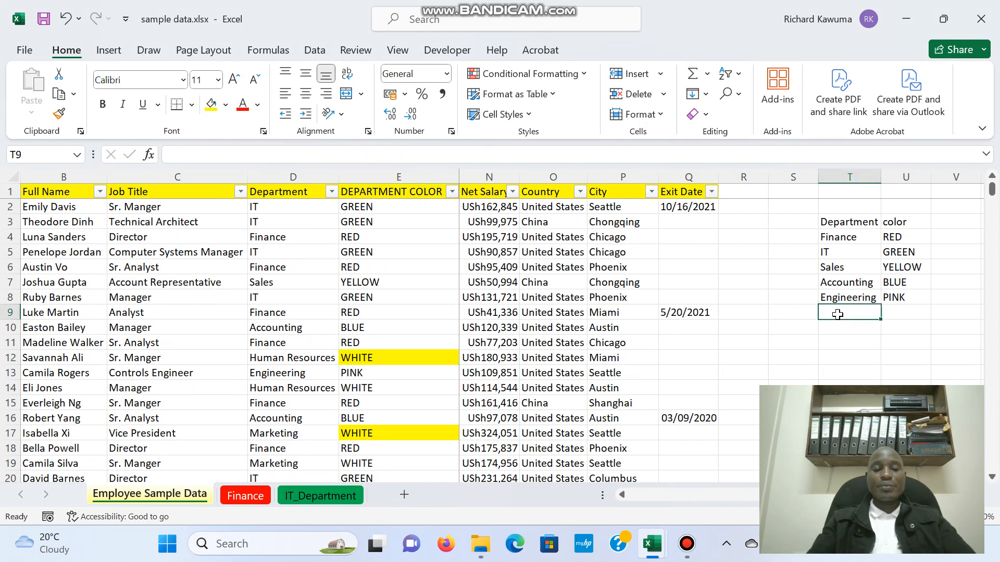
{"action": "type", "text": "marketi"}
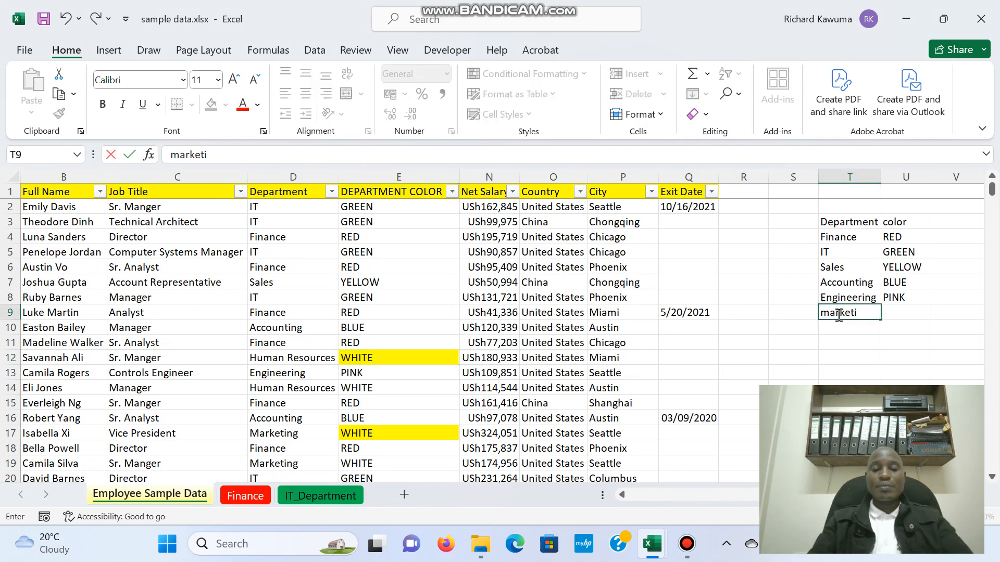
{"action": "type", "text": "ng"}
{"action": "key", "text": "Return"}
{"action": "type", "text": "H"}
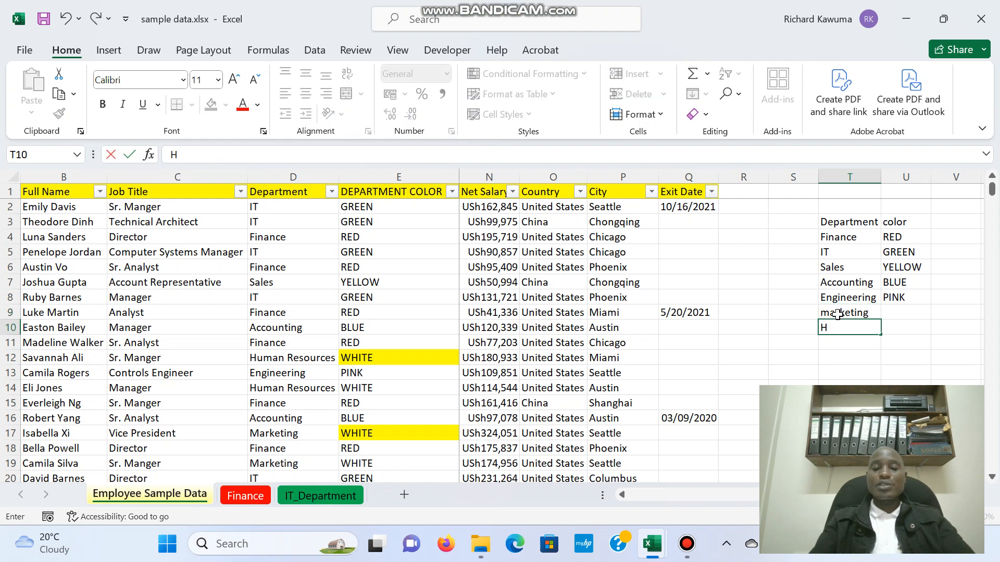
{"action": "type", "text": "uman resource"}
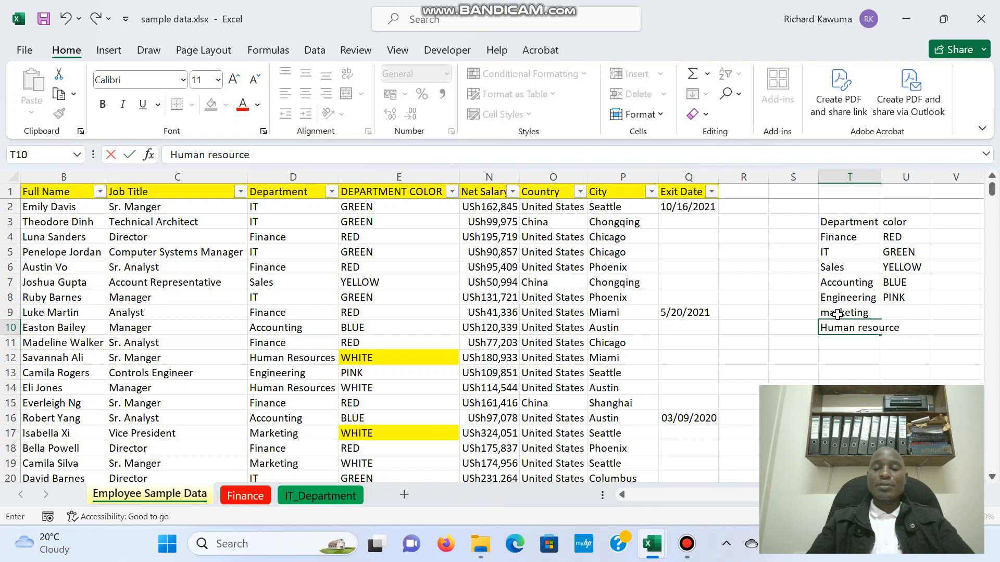
{"action": "key", "text": "Return"}
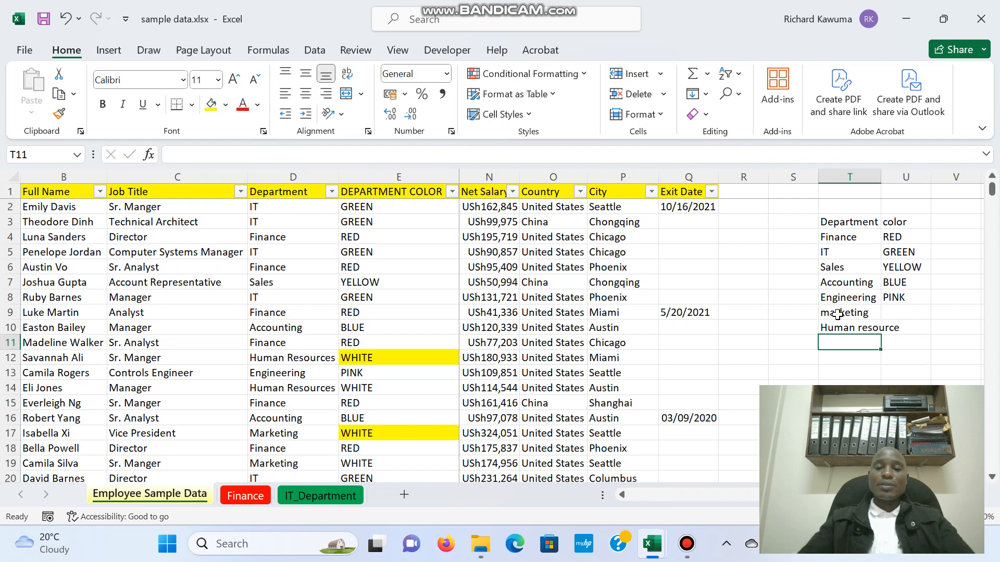